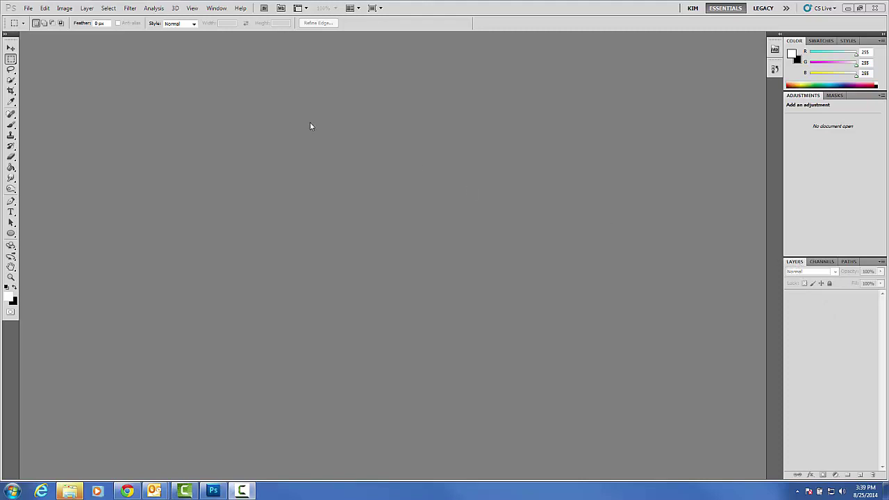
Open the Fall image from the IC1 folder inside the Photoshop assignments folder.
left_click(29, 8)
left_click(31, 27)
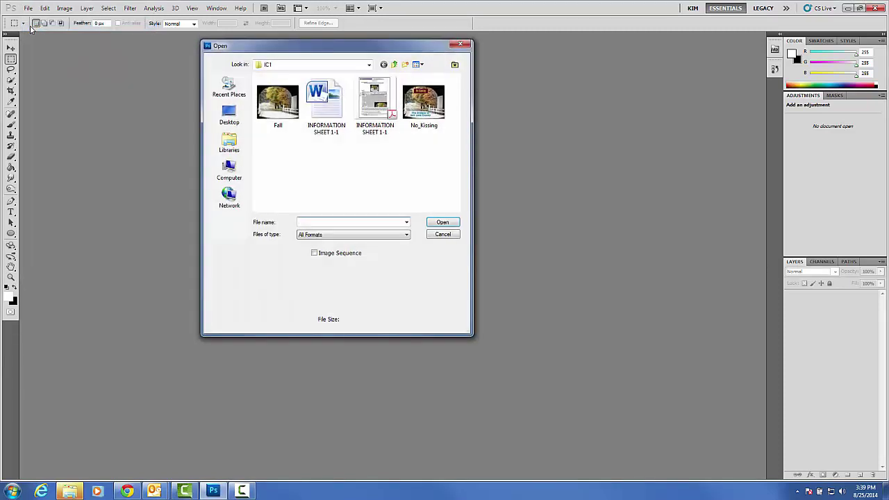
left_click(395, 65)
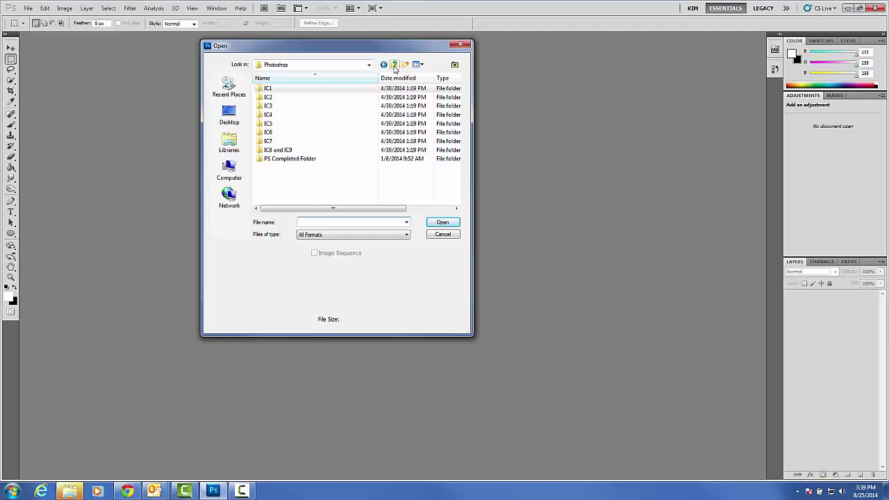
left_click(394, 65)
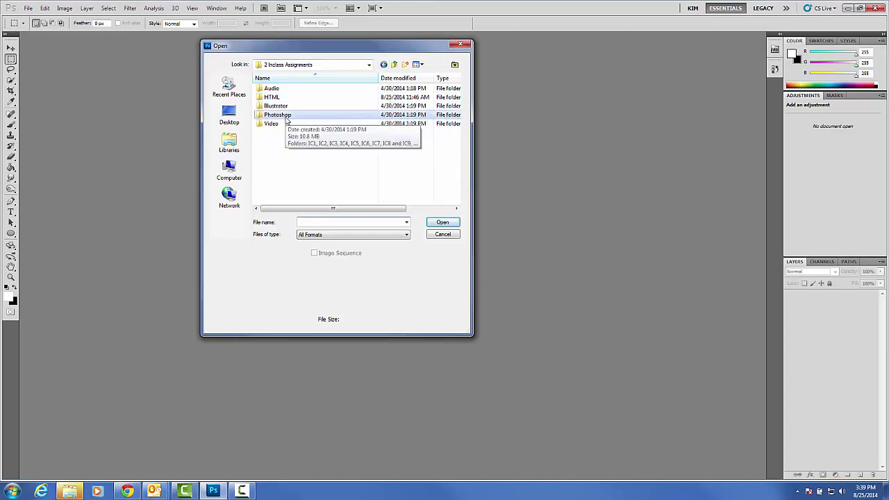
double_click(285, 118)
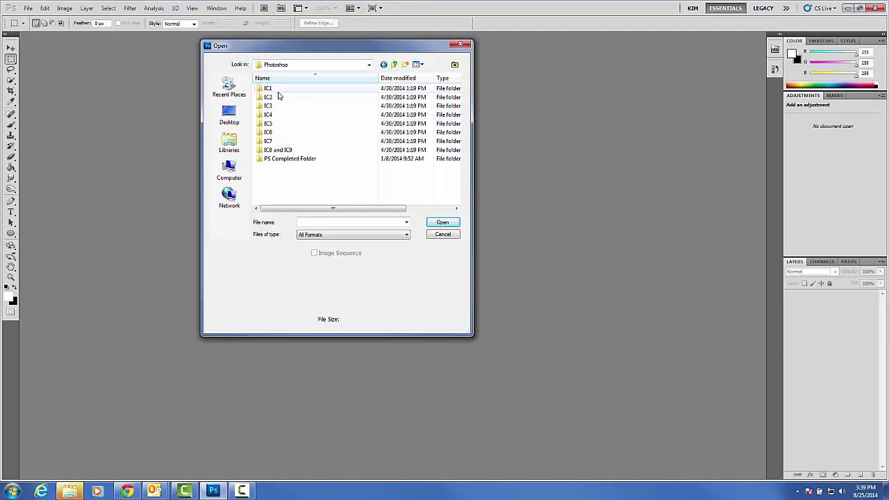
double_click(277, 93)
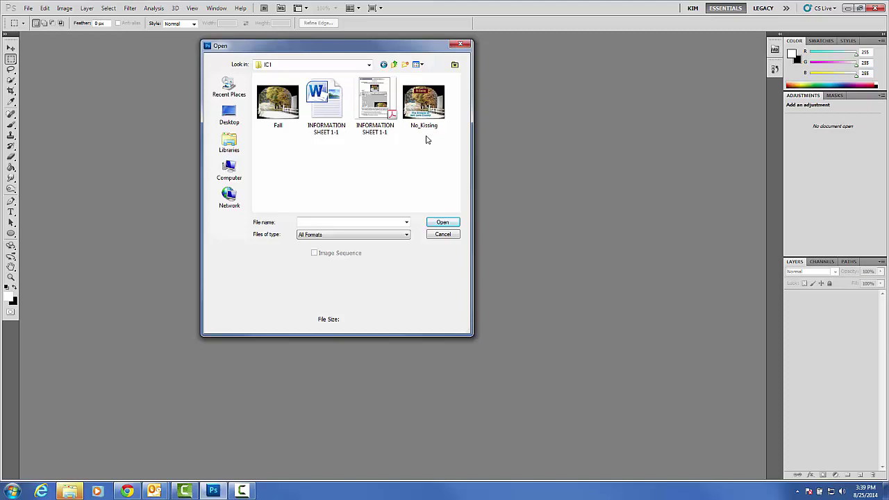
double_click(282, 119)
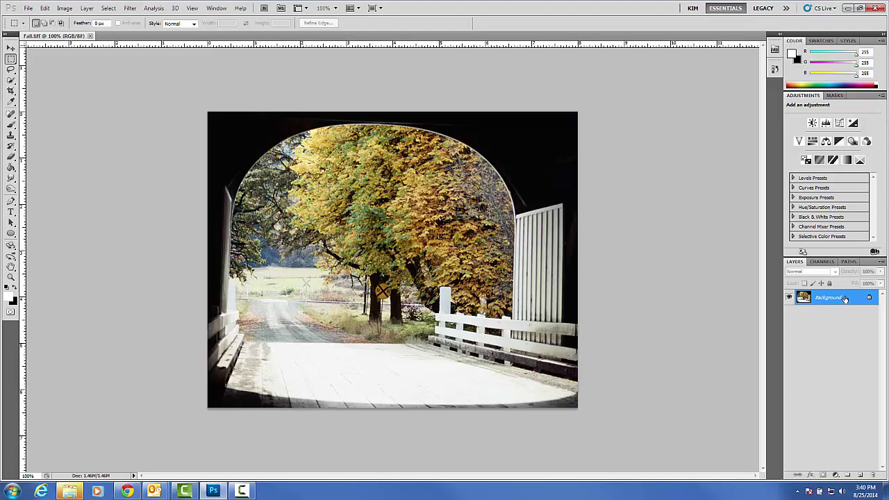
Convert the Background layer into a regular layer named 'Fall'.
double_click(844, 299)
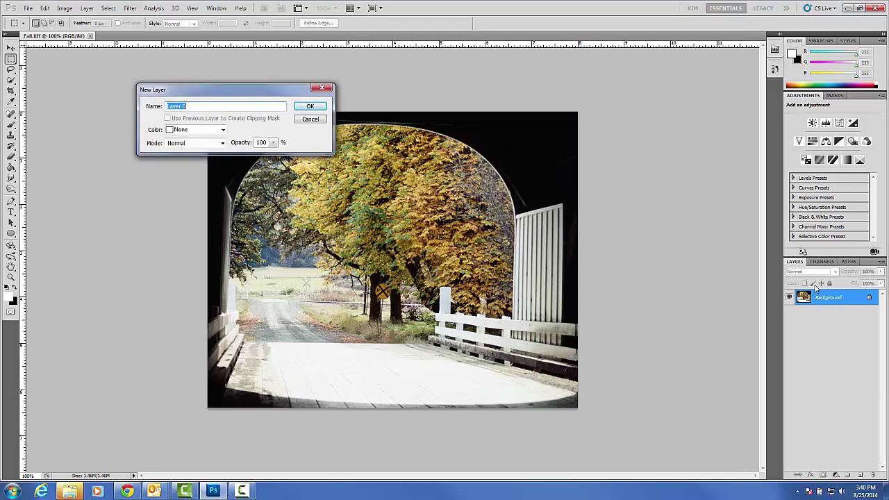
type("FALL")
key("BackSpace")
key("BackSpace")
type("all")
left_click(309, 107)
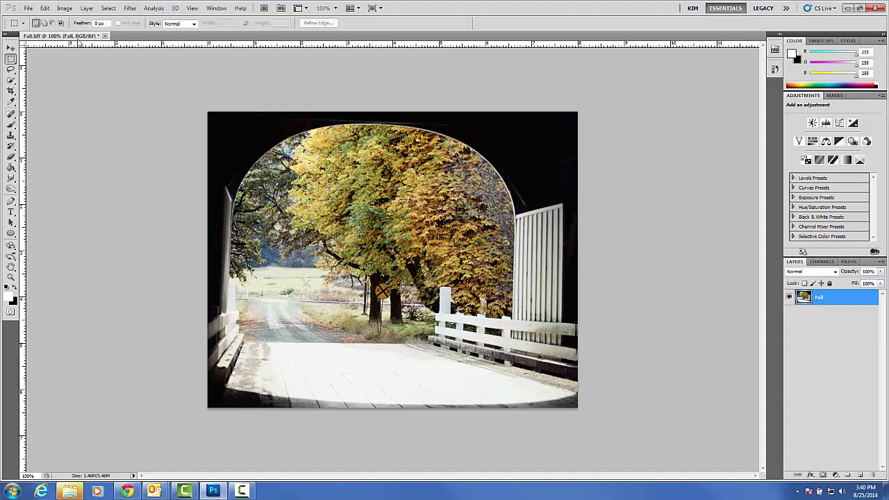
Save as Photoshop PSD in PS Completed Folder, named IC1 plus the student's name, with maximum compatibility.
left_click(29, 8)
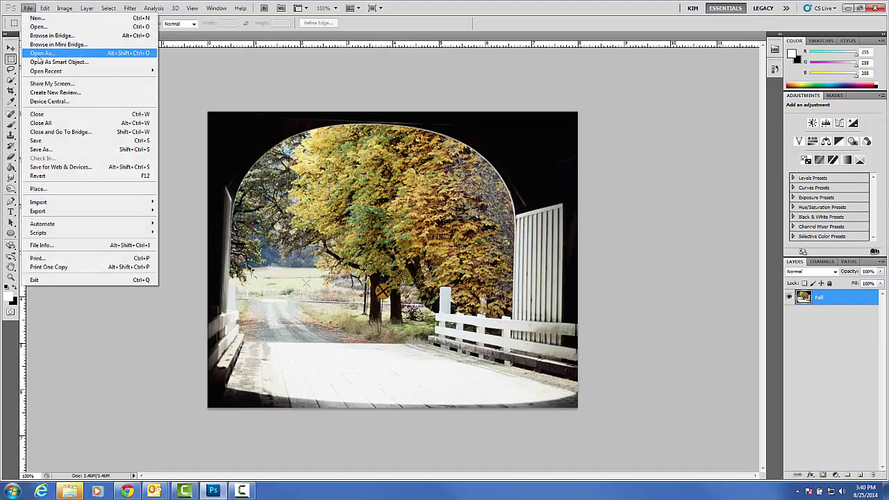
left_click(54, 150)
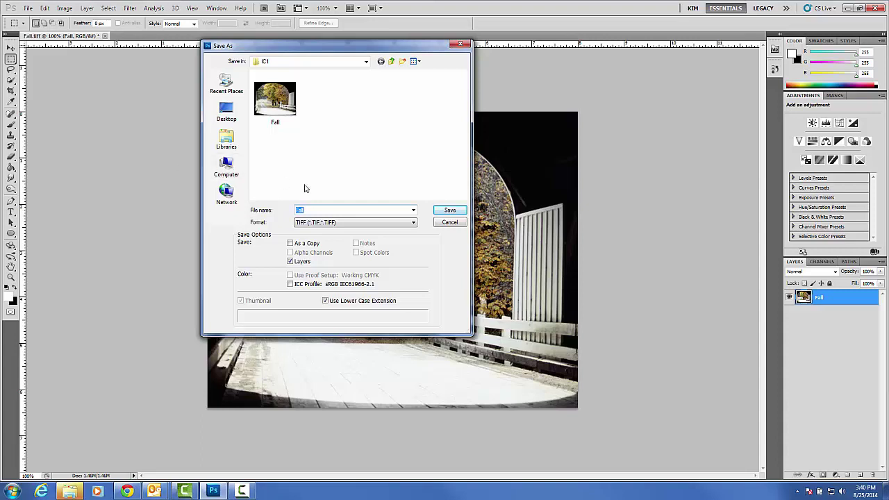
left_click(414, 223)
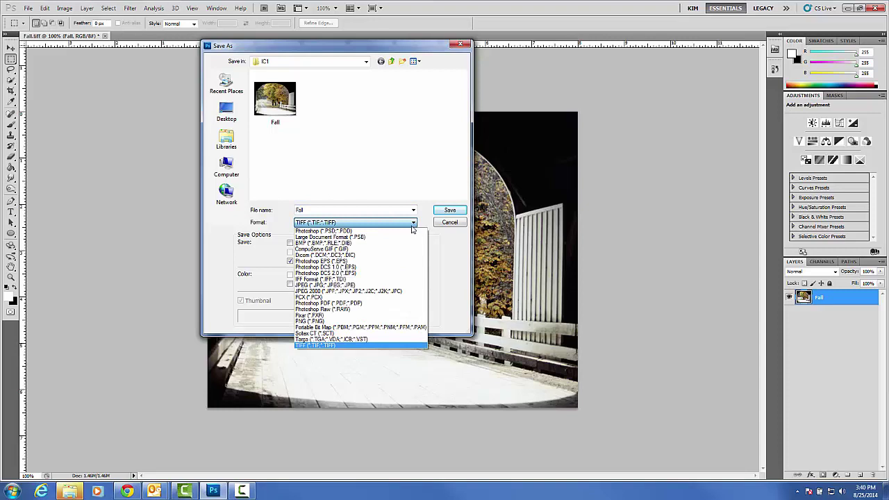
left_click(412, 231)
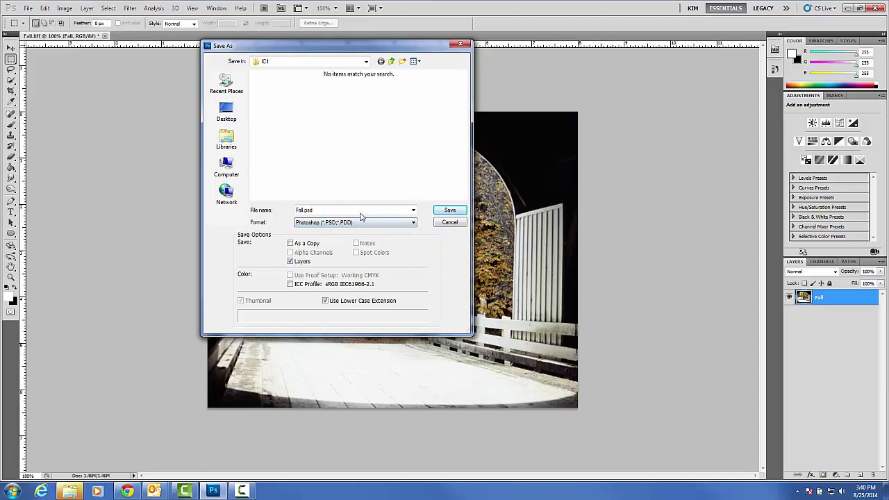
left_click_drag(338, 208, 265, 206)
left_click(391, 62)
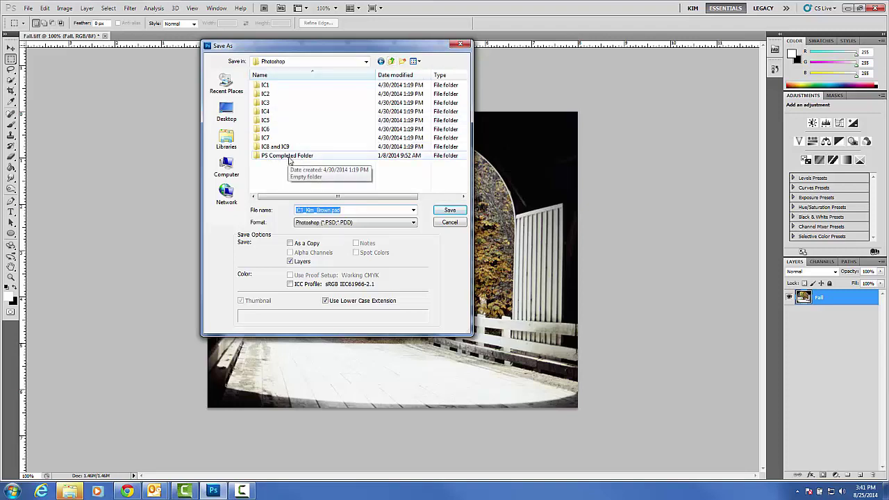
double_click(289, 158)
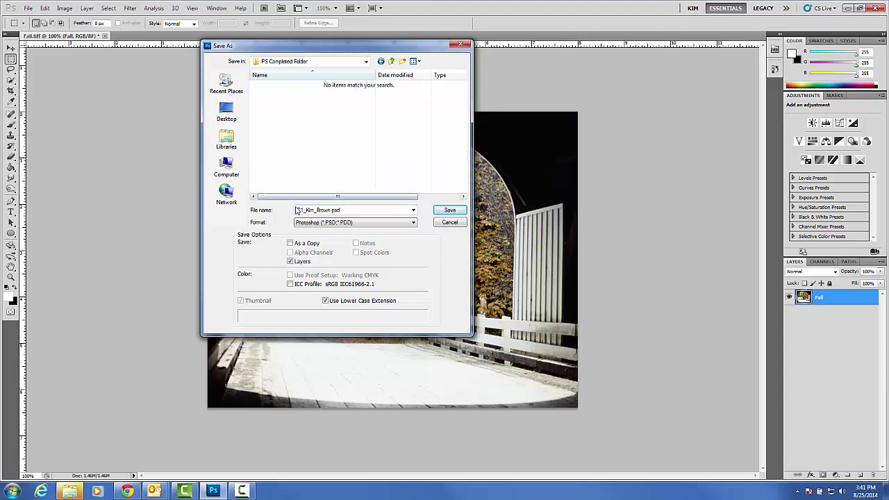
left_click(330, 222)
left_click(448, 212)
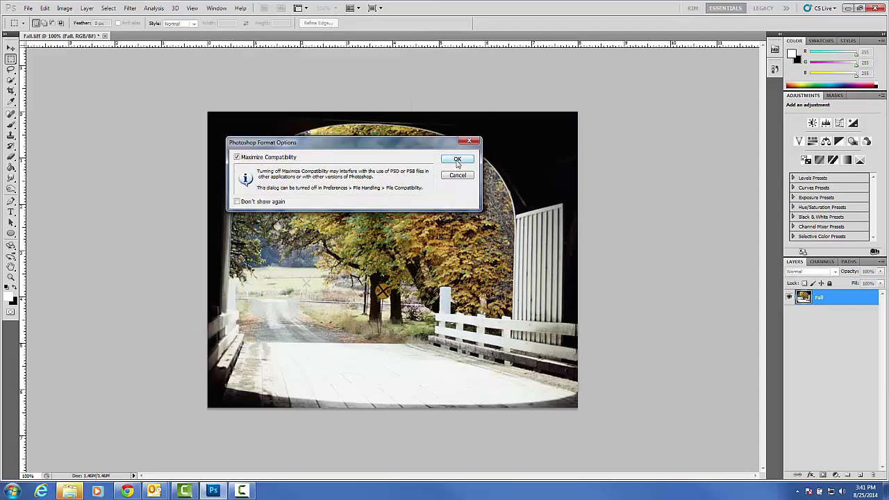
left_click(458, 160)
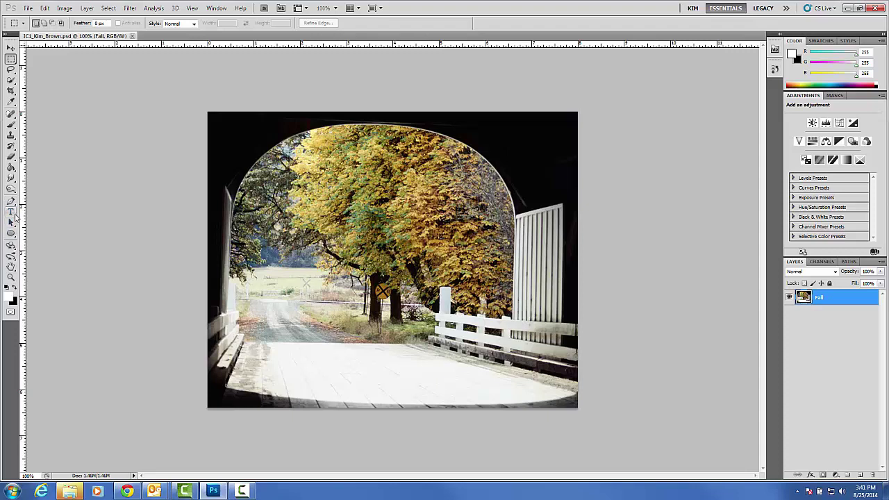
Select the Horizontal Type Tool from the Type tool flyout.
left_click(15, 216)
left_click(17, 216)
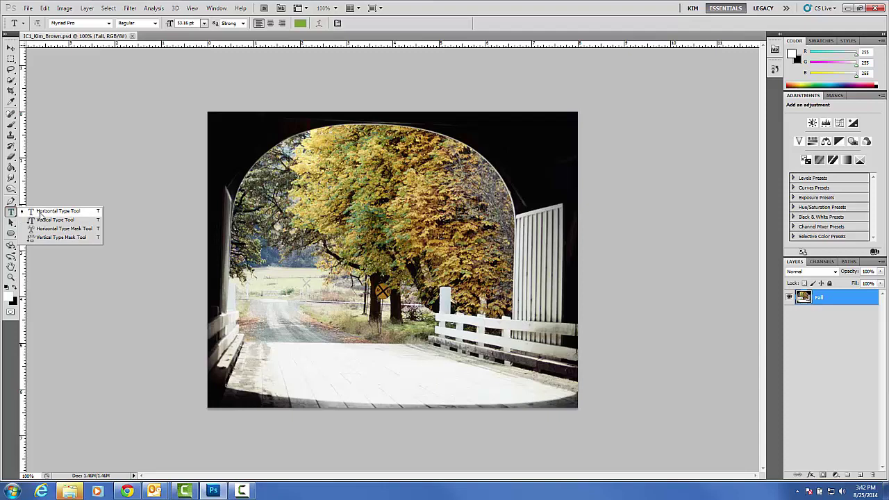
left_click(41, 213)
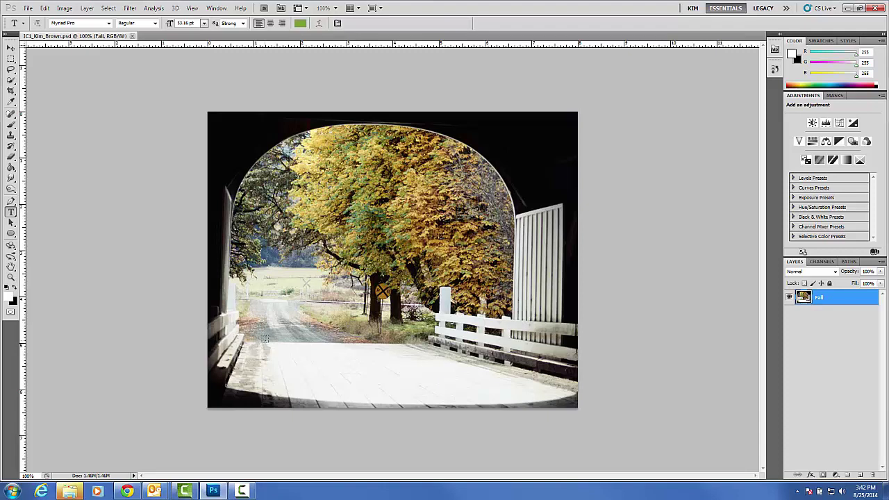
Draw a paragraph text box across the road, set to Rockwell Extra Bold at 36 pt.
left_click_drag(255, 336, 542, 400)
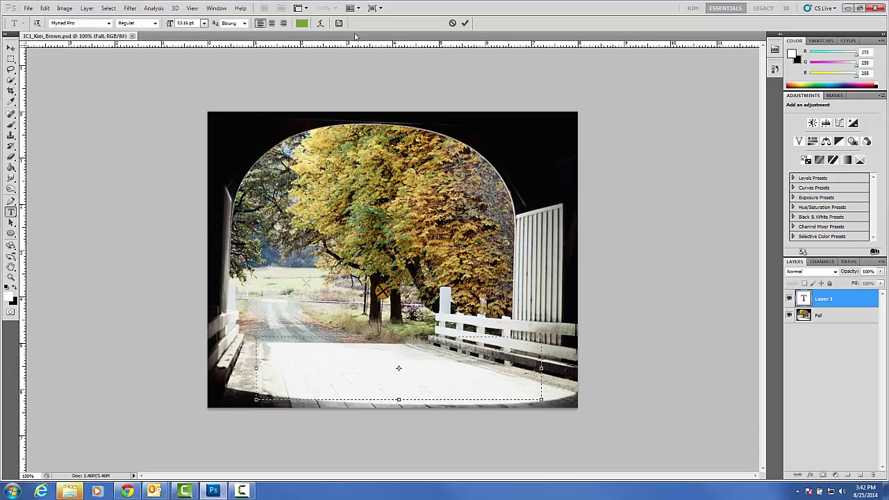
left_click(108, 24)
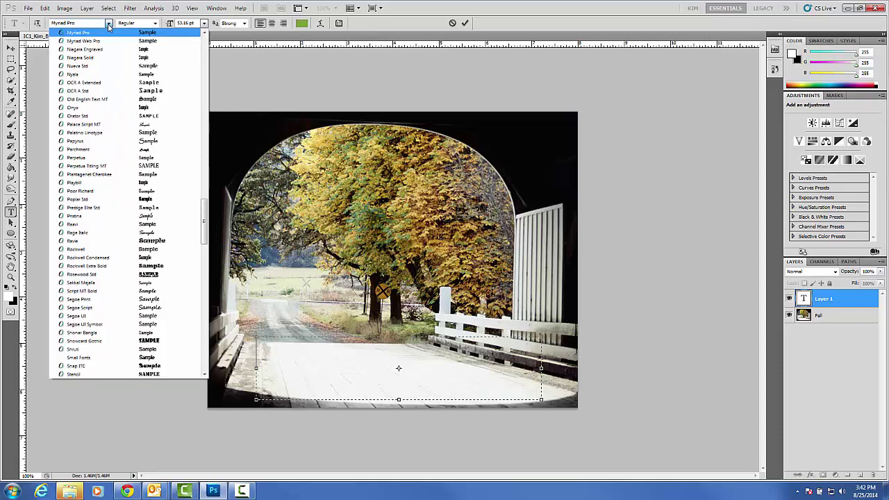
left_click(116, 267)
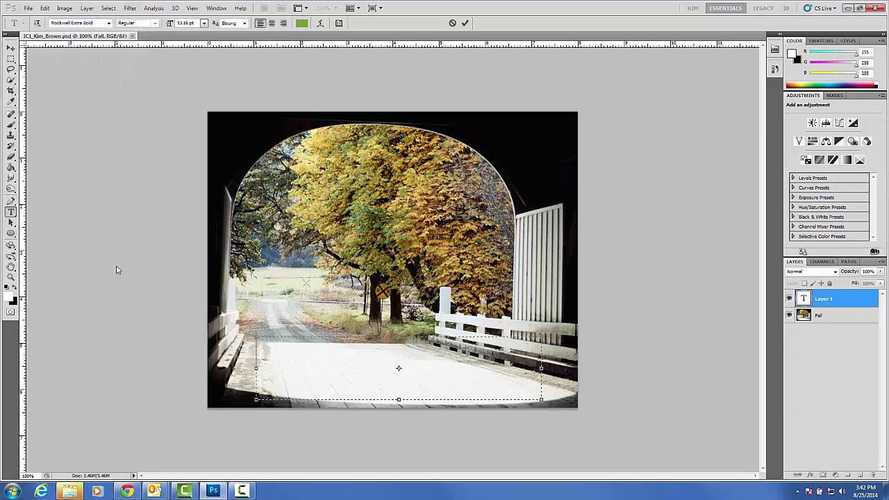
left_click(204, 23)
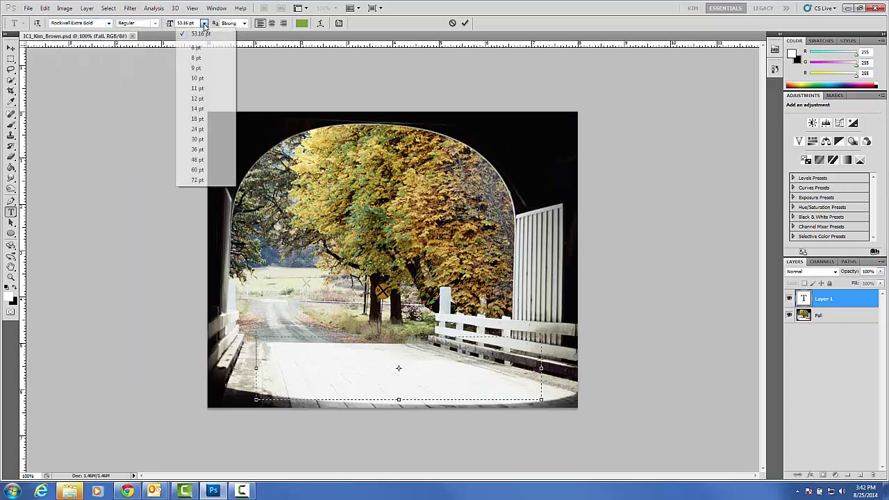
left_click(198, 149)
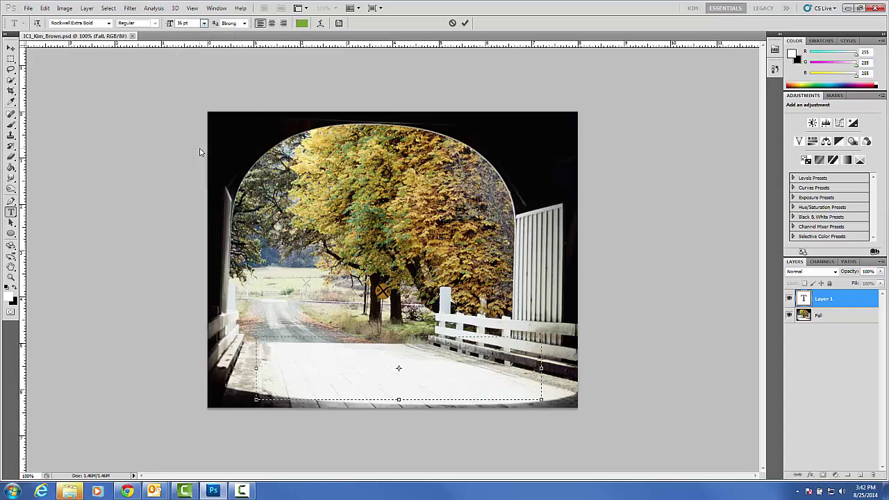
Set the text colour to light blue, hex 53afe9, in the color picker.
left_click(301, 23)
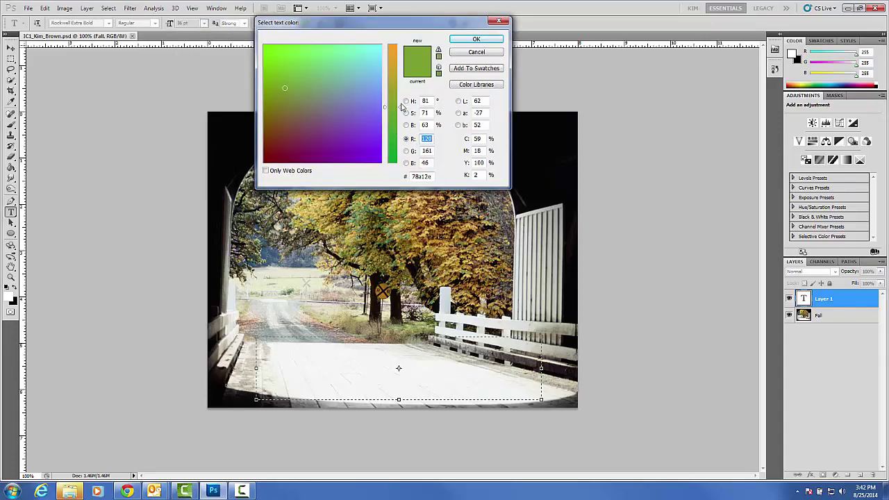
mouse_move(401, 109)
left_mouse_down()
mouse_move(397, 61)
mouse_move(393, 160)
mouse_move(393, 57)
mouse_move(393, 149)
mouse_move(400, 104)
mouse_move(401, 124)
left_mouse_up()
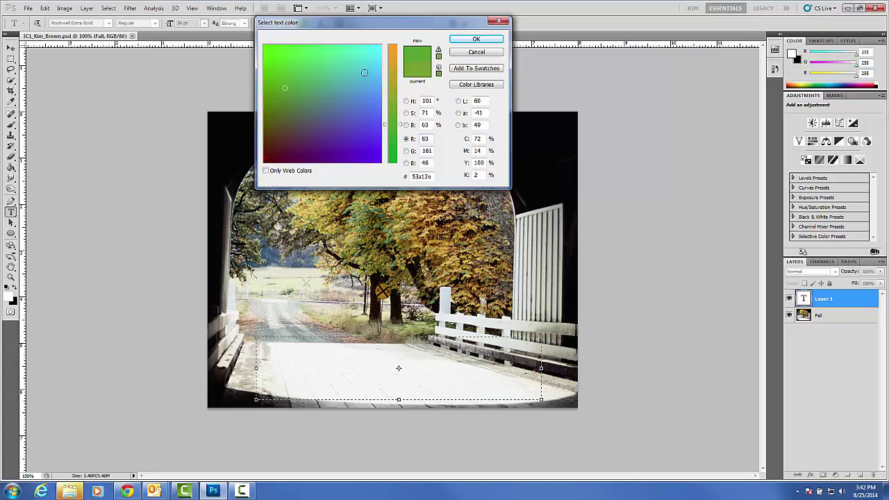
left_click(371, 81)
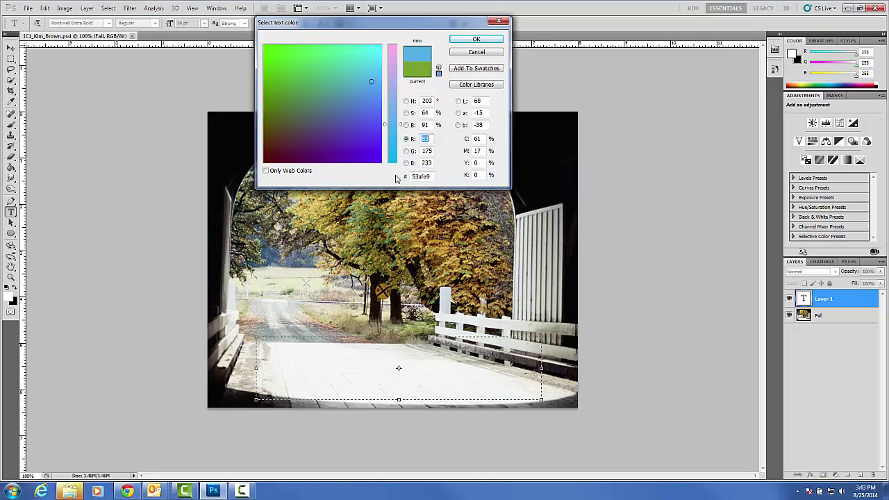
left_click(477, 40)
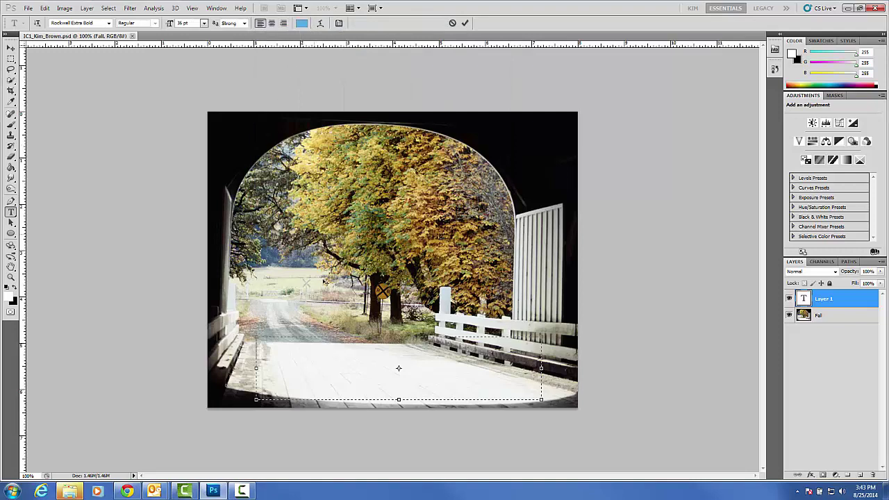
Type the centred title 'The Bridge of Utah County' and select it for restyling.
left_click(272, 23)
type("The")
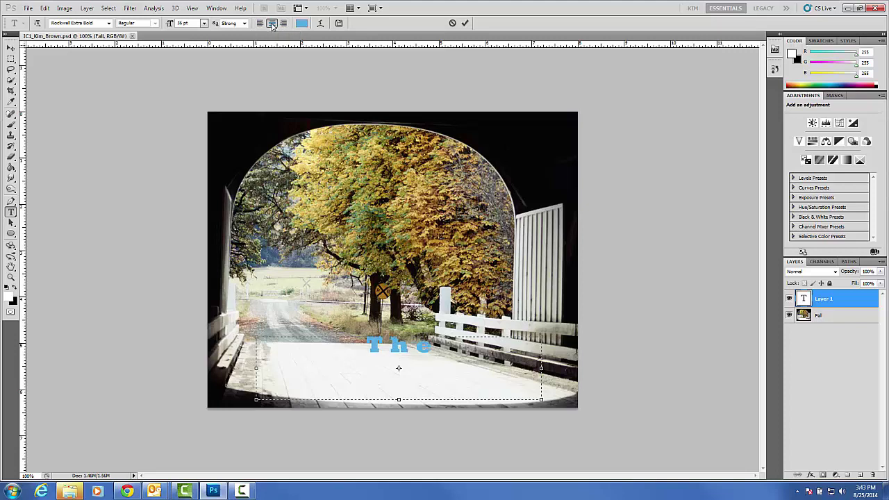
type(" Brodge")
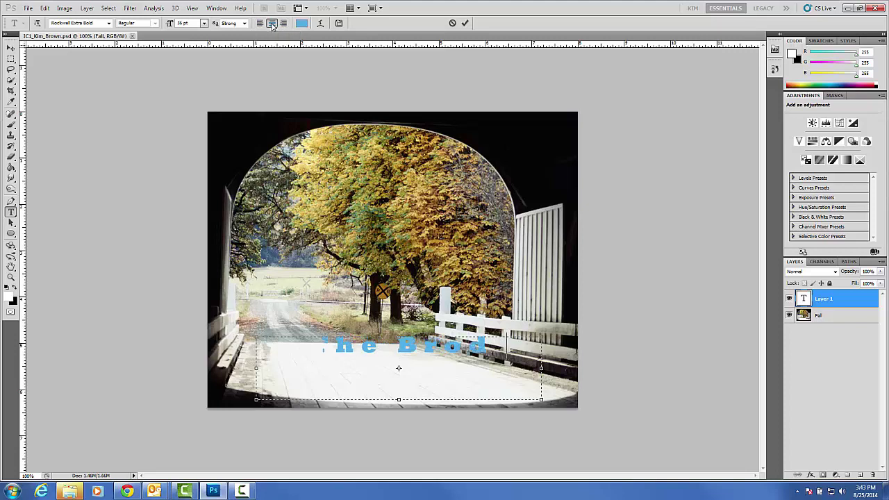
key("BackSpace")
key("BackSpace")
key("BackSpace")
key("BackSpace")
type("idge of ")
type("Utah C")
type("ounty")
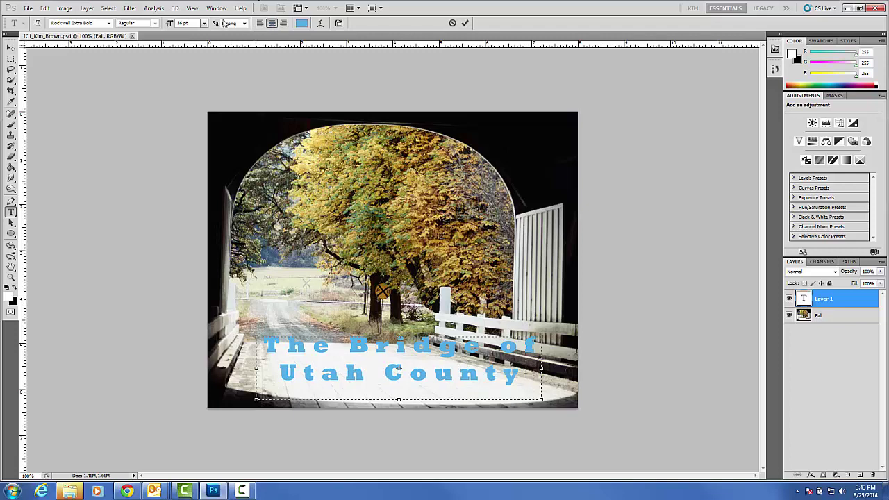
left_click_drag(260, 345, 551, 374)
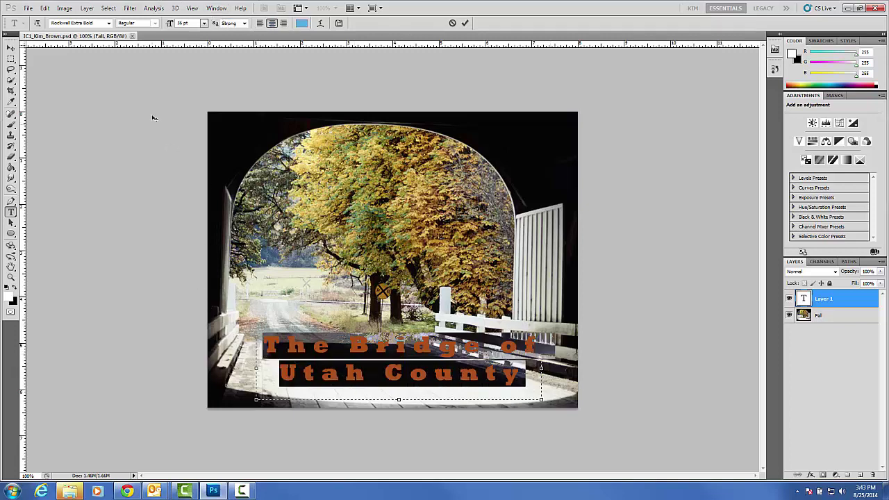
Try Showcard Gothic on the title, then settle on Trebuchet MS.
left_click(108, 23)
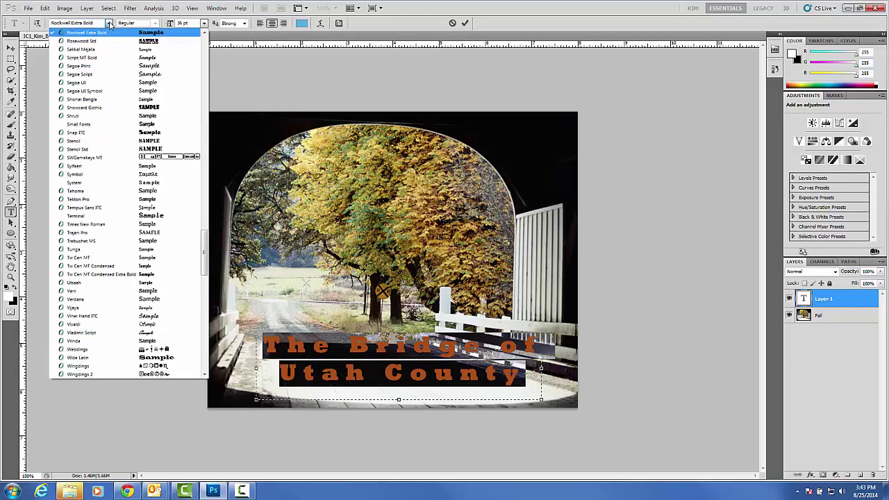
left_click(115, 107)
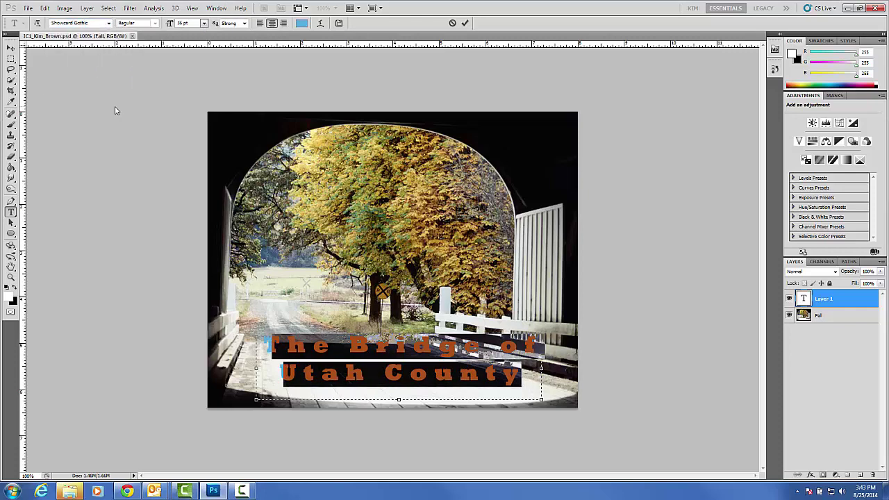
left_click(109, 23)
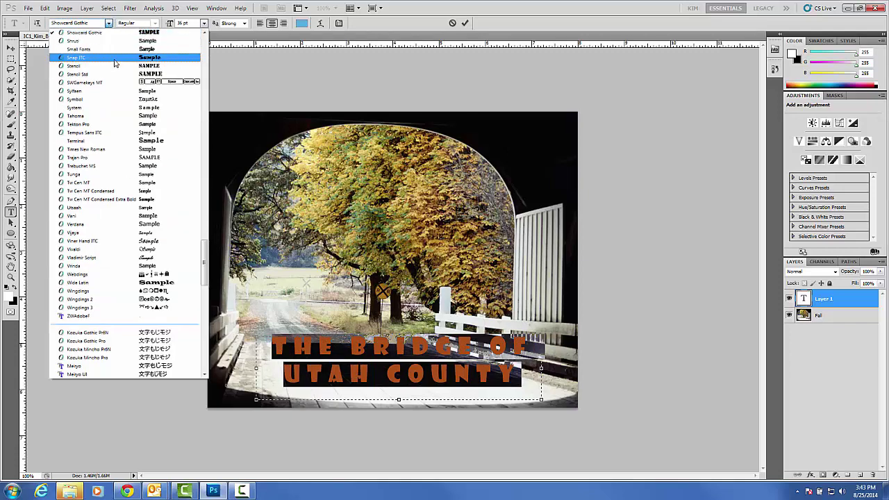
left_click(125, 168)
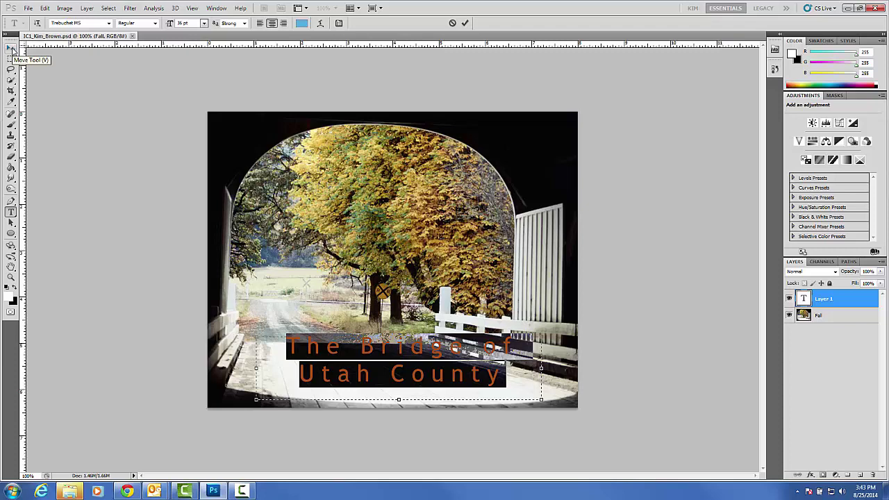
Commit the title with the Move tool and nudge it left and down on the bridge floor.
left_click(12, 48)
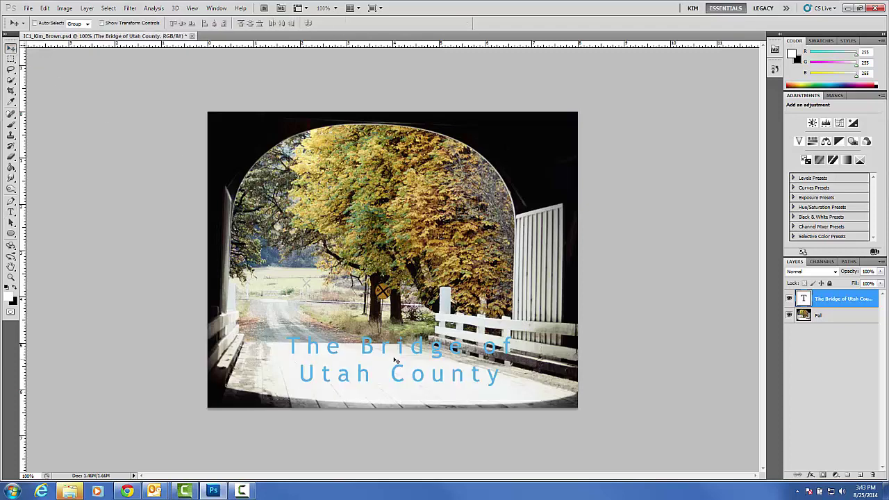
left_click_drag(394, 357, 345, 365)
left_click_drag(382, 335, 365, 351)
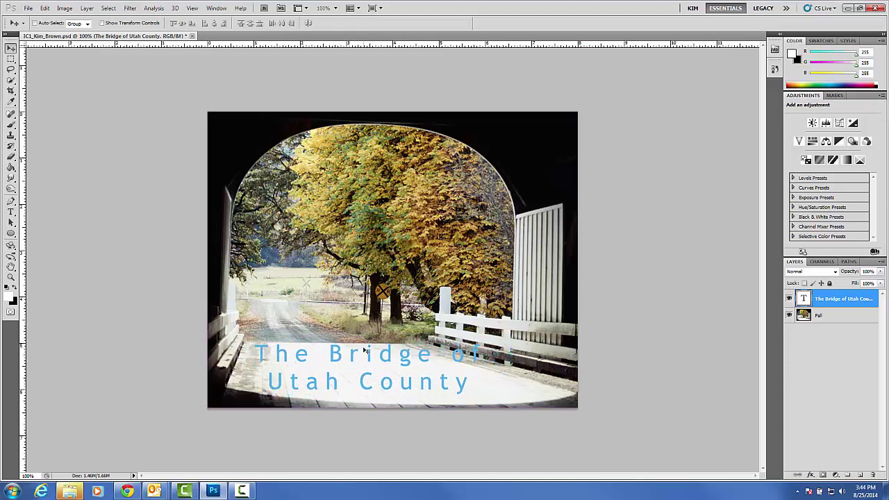
Apply a default Drop Shadow layer style to the title's type layer.
left_click(86, 8)
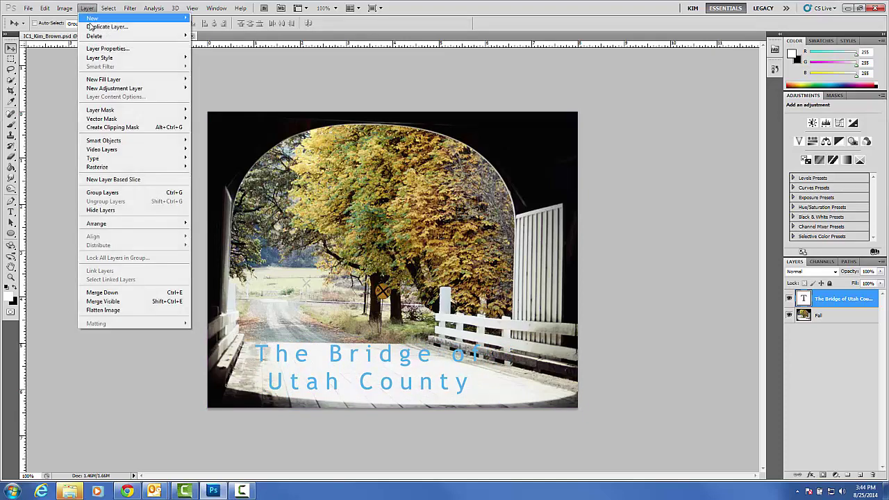
mouse_move(104, 58)
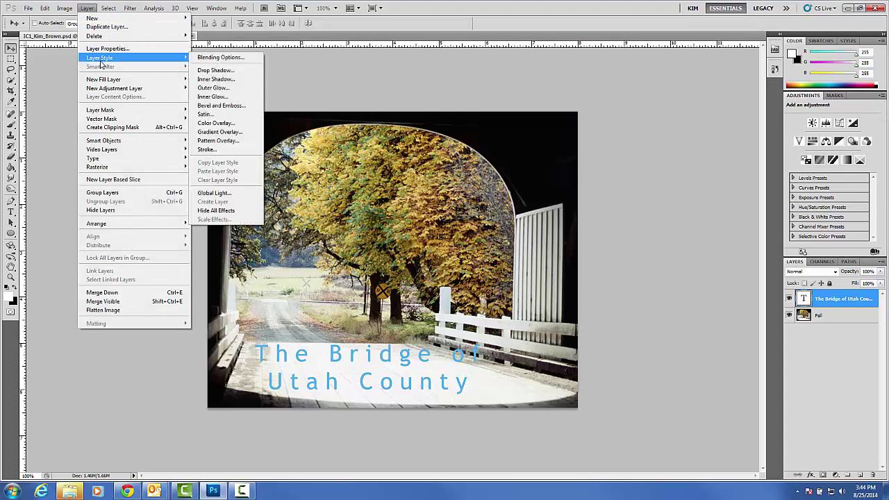
left_click(237, 71)
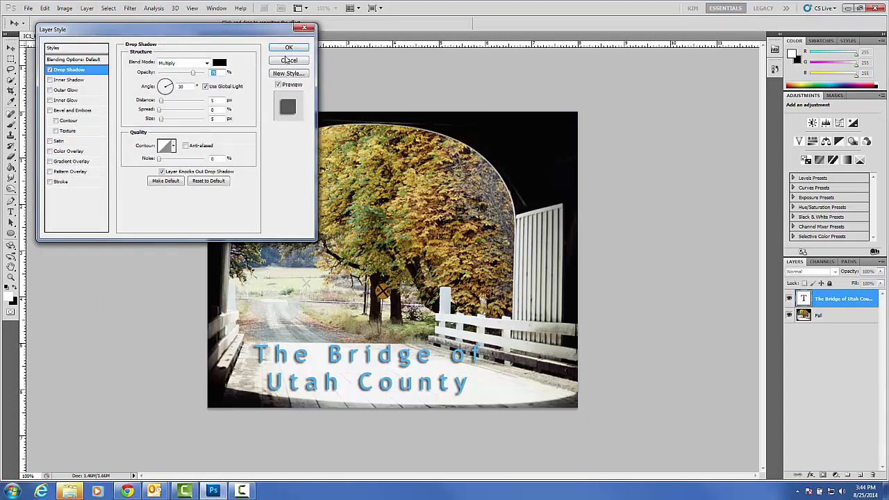
left_click(300, 48)
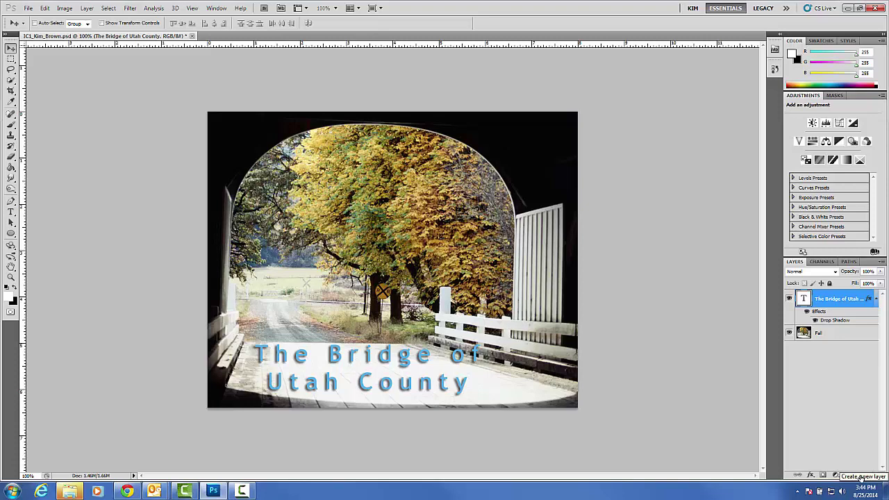
Add a new empty layer above the title layer and name it 'sign'.
left_click(861, 477)
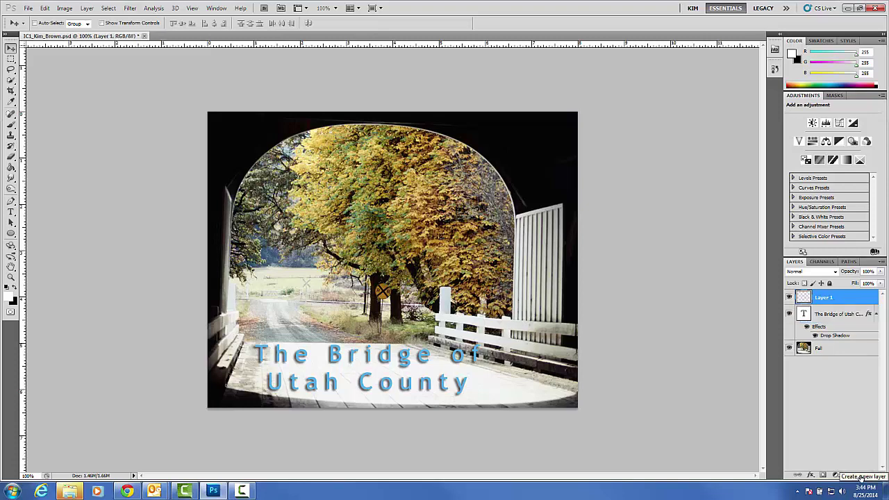
double_click(824, 298)
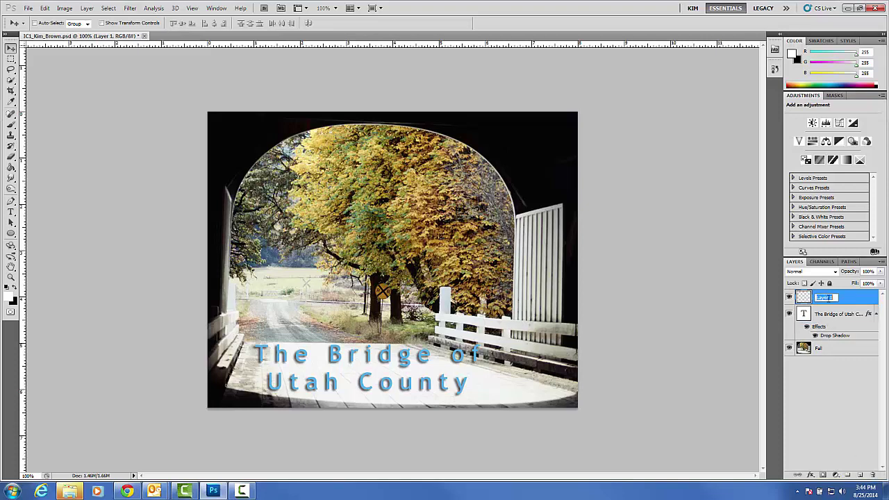
type("sign")
key("Return")
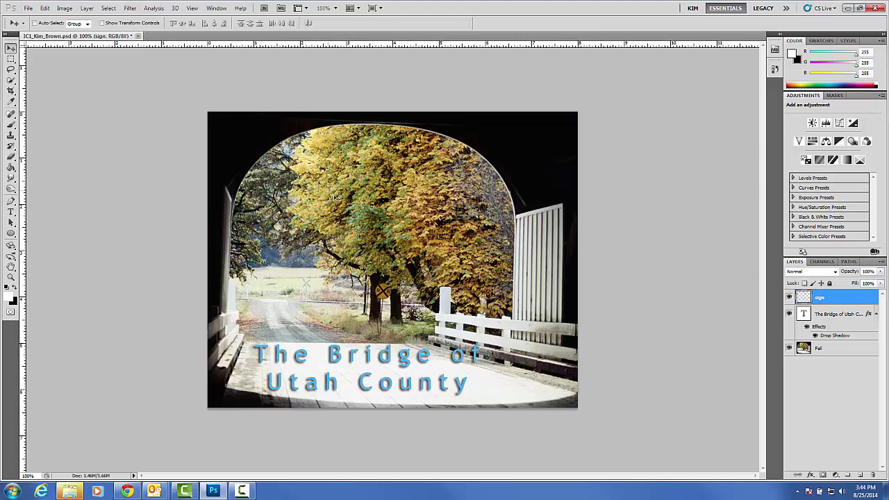
Draw a wide rectangular selection across the tree canopy and set the foreground colour to red d4493c.
left_click(10, 59)
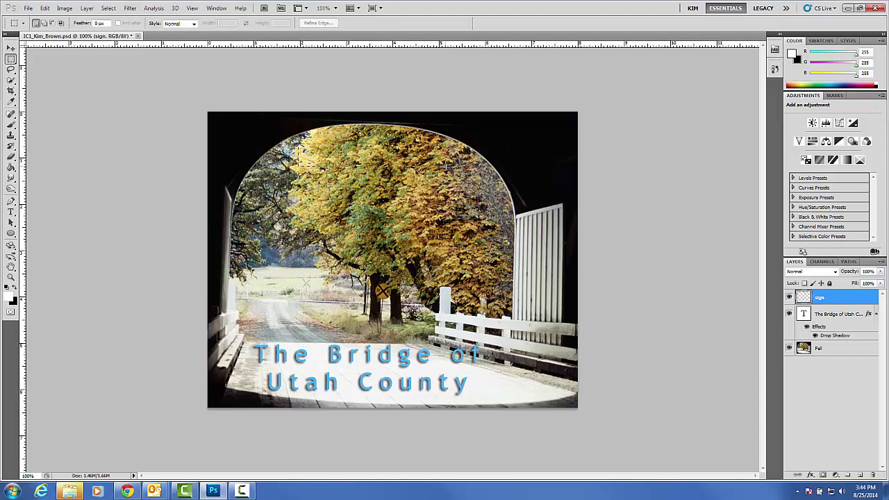
left_click_drag(446, 167, 299, 147)
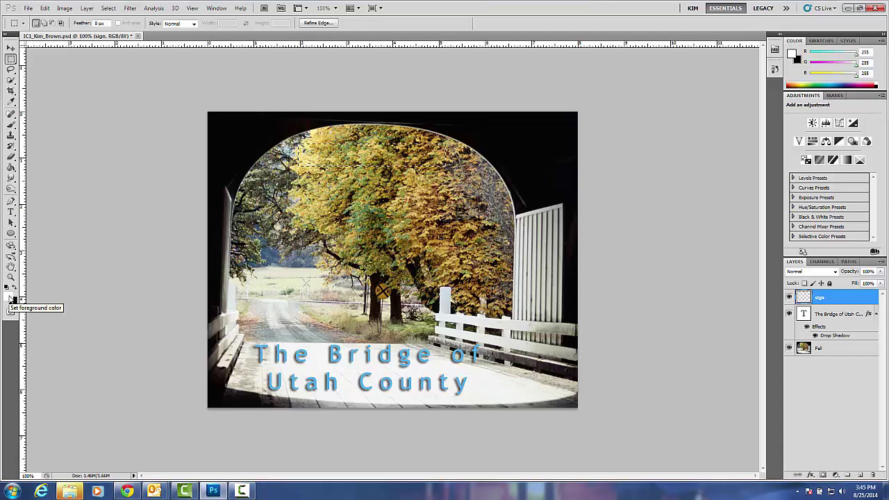
left_click(10, 297)
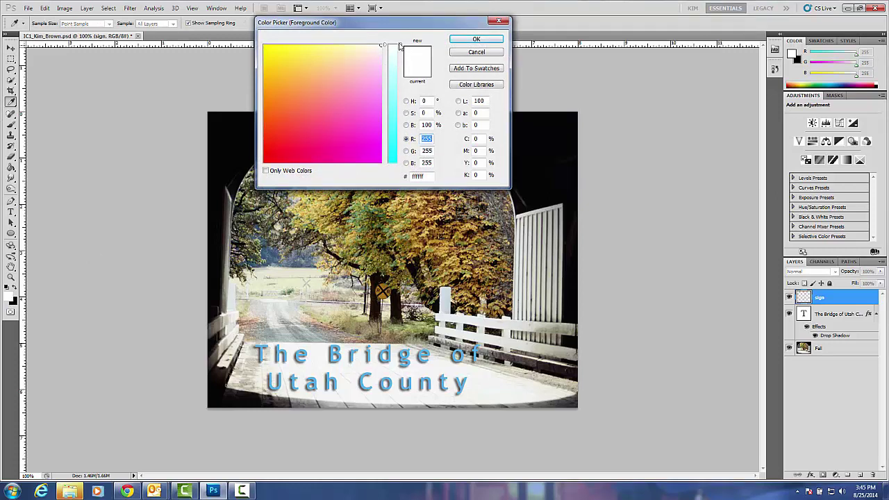
left_click_drag(401, 46, 400, 111)
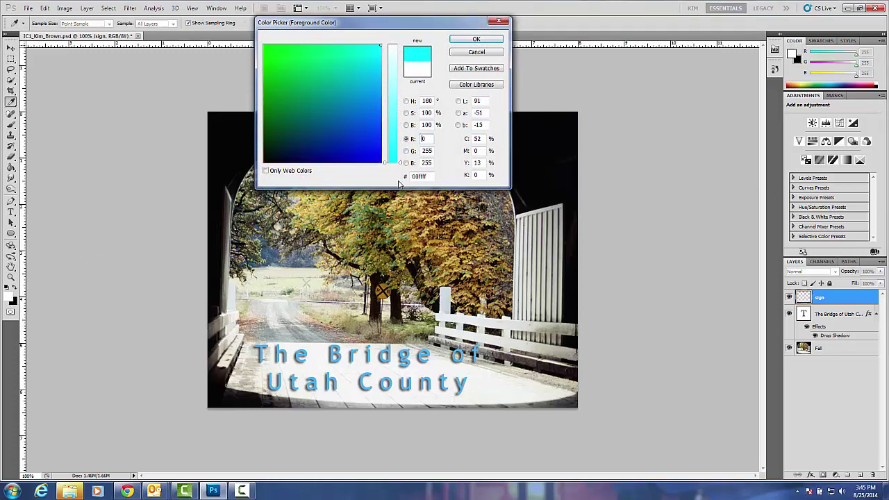
left_click_drag(399, 184, 397, 67)
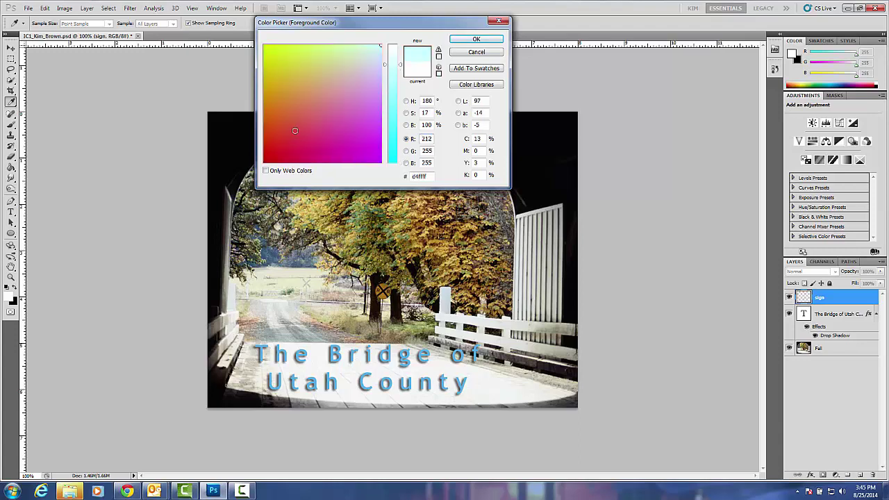
left_click(291, 135)
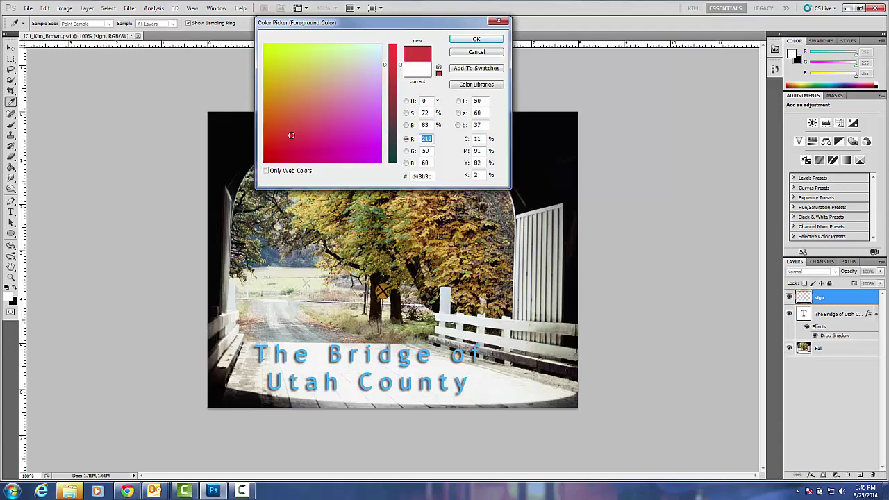
left_click(286, 138)
left_click(292, 126)
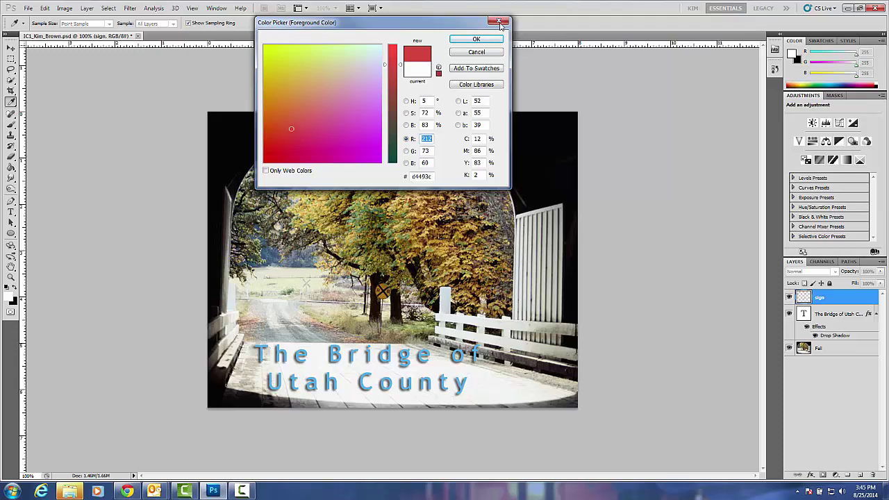
left_click(478, 39)
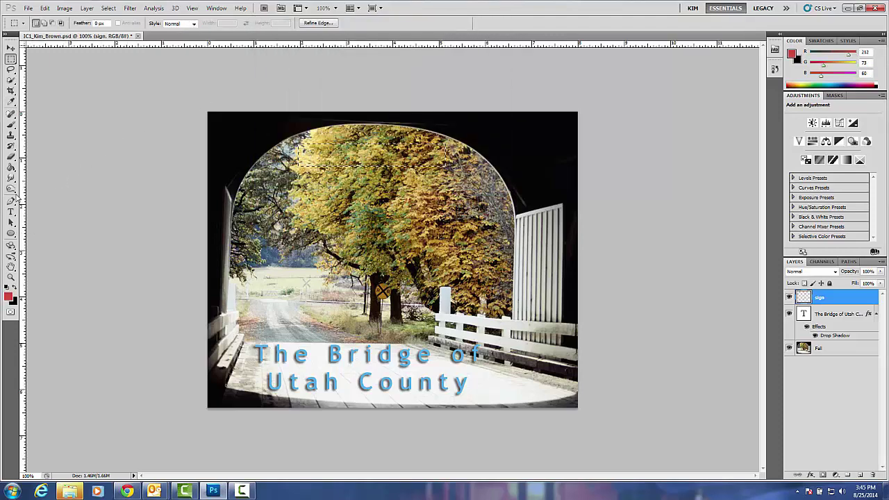
Fill the selected rectangle with red using the Paint Bucket.
left_click(10, 168)
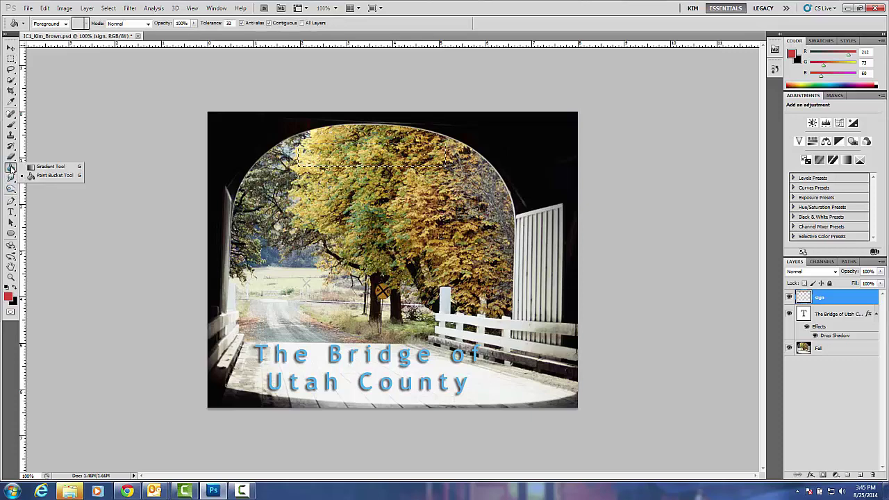
left_click(54, 176)
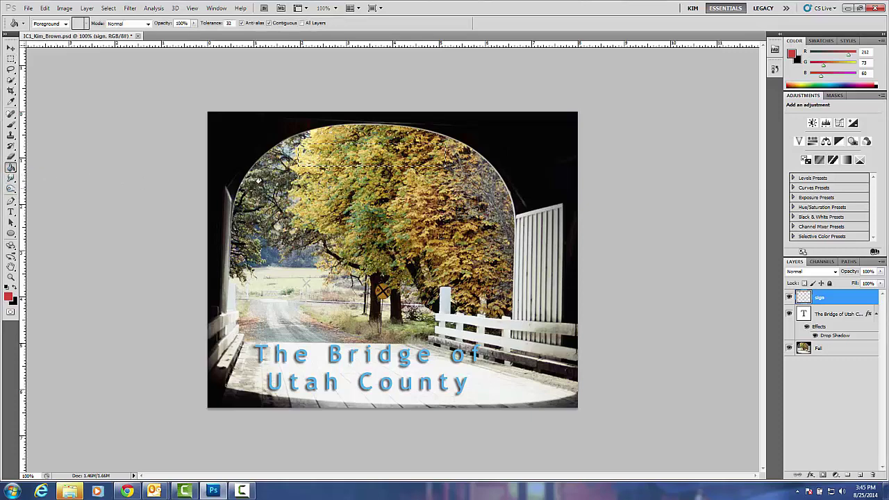
left_click(309, 161)
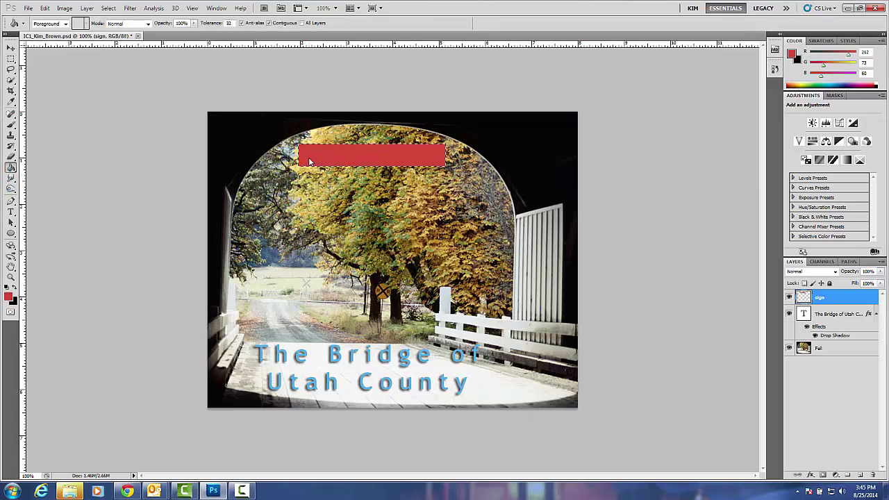
Change the foreground colour to wine 7c494a and refill the sign rectangle.
left_click(8, 298)
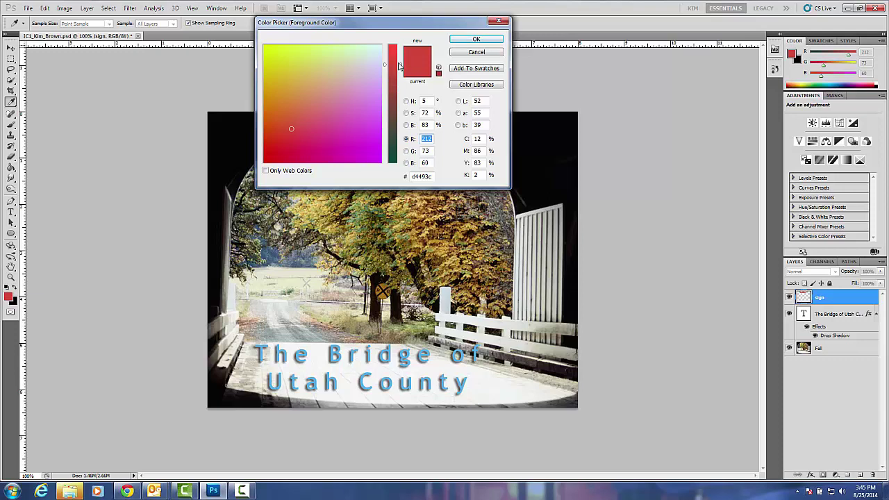
left_click_drag(402, 66, 399, 108)
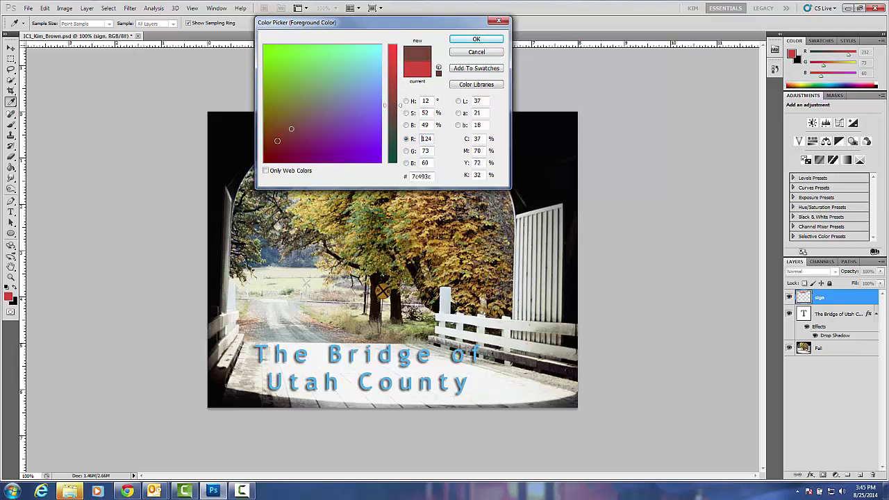
left_click(299, 142)
left_click(297, 128)
left_click(475, 39)
key("g")
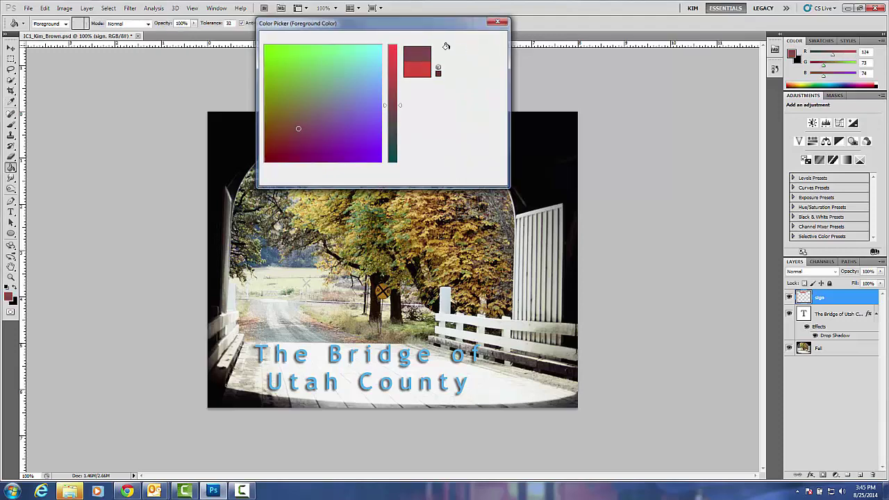
left_click(358, 151)
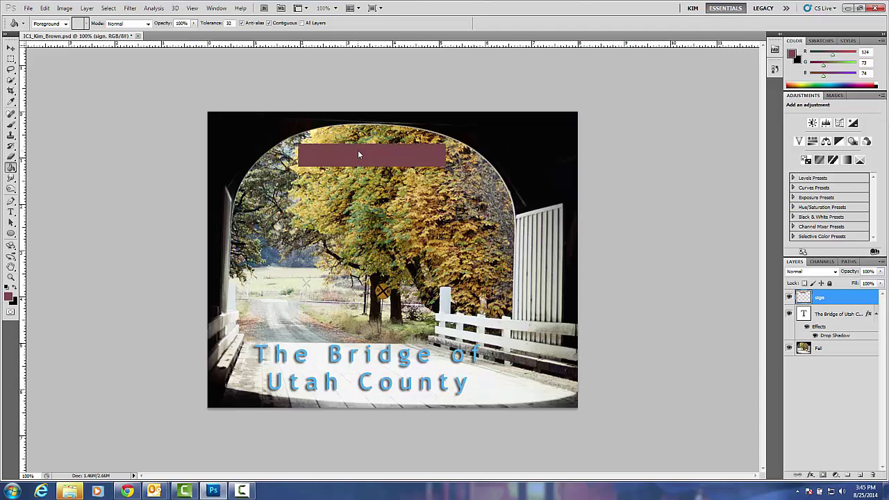
Add a Drop Shadow layer style with default settings to the sign layer.
left_click(86, 8)
mouse_move(99, 60)
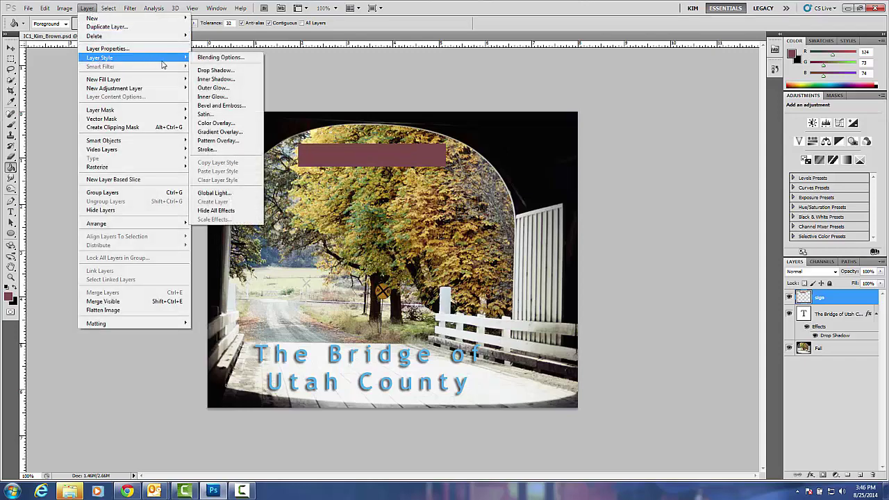
left_click(213, 70)
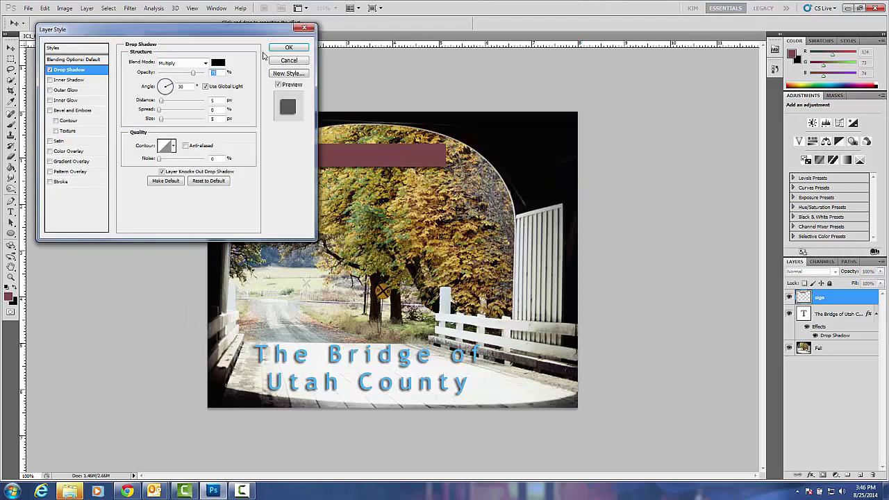
left_click(279, 50)
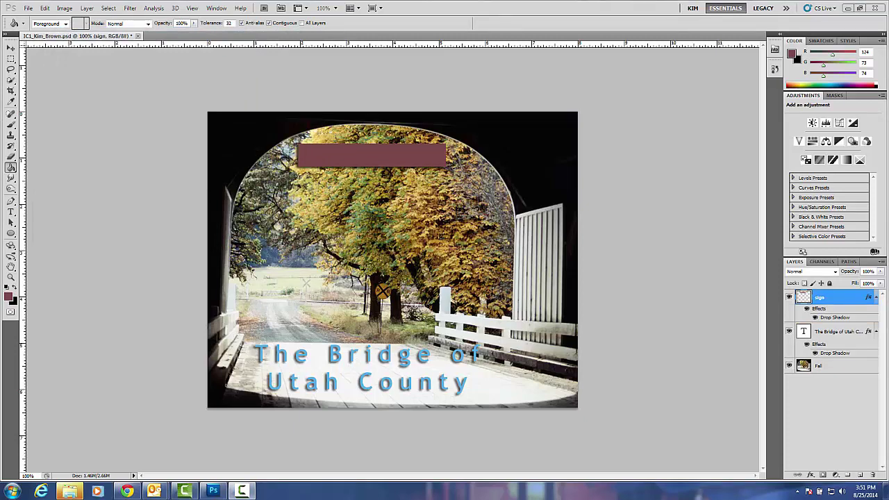
Apply the Texturizer filter (Canvas, 112% scaling, raised relief) to the sign from the Filter Gallery.
left_click(130, 8)
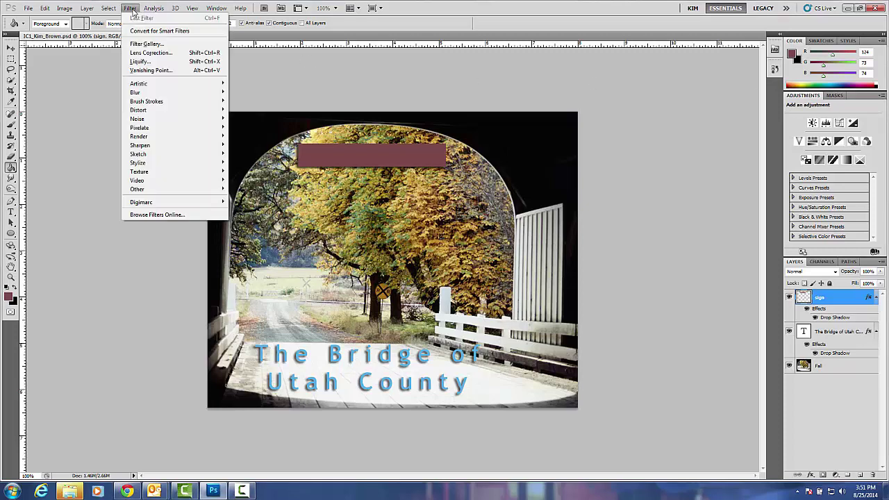
left_click(142, 44)
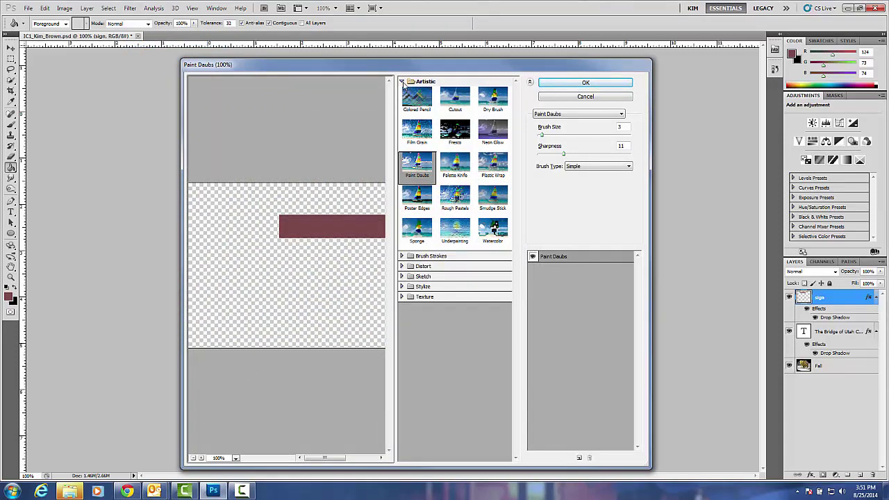
left_click(403, 82)
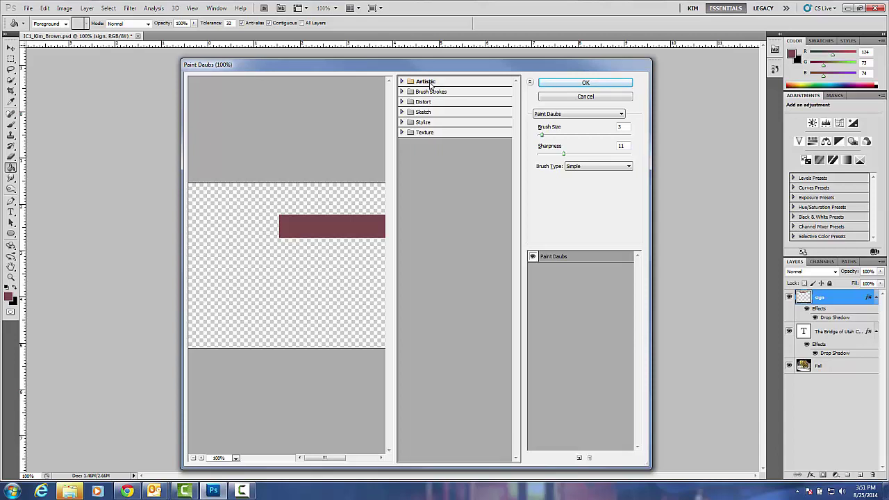
left_click(402, 132)
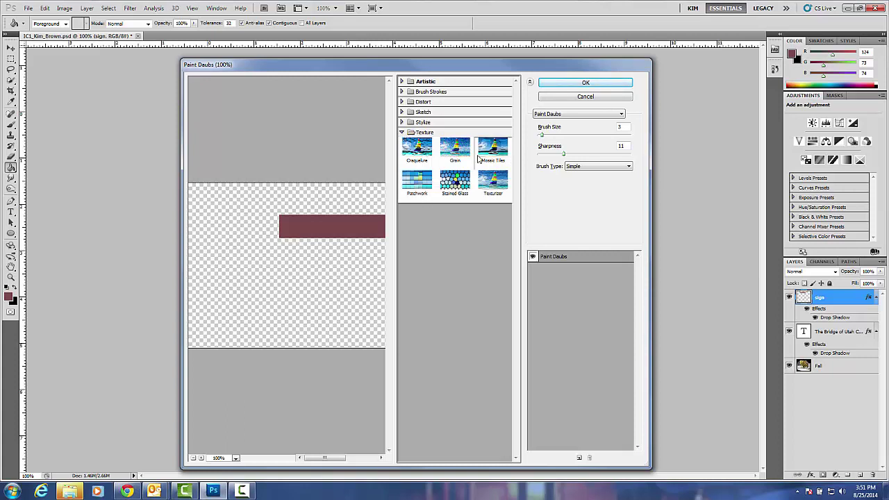
left_click(489, 182)
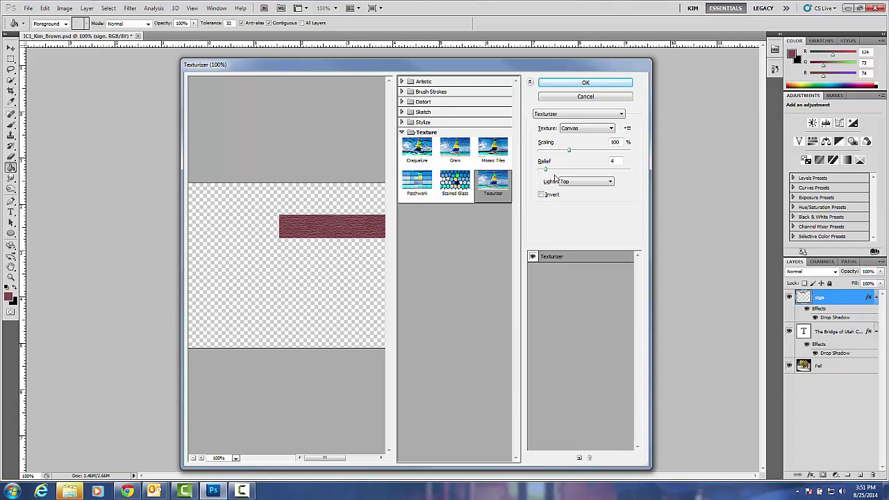
left_click_drag(570, 154, 578, 154)
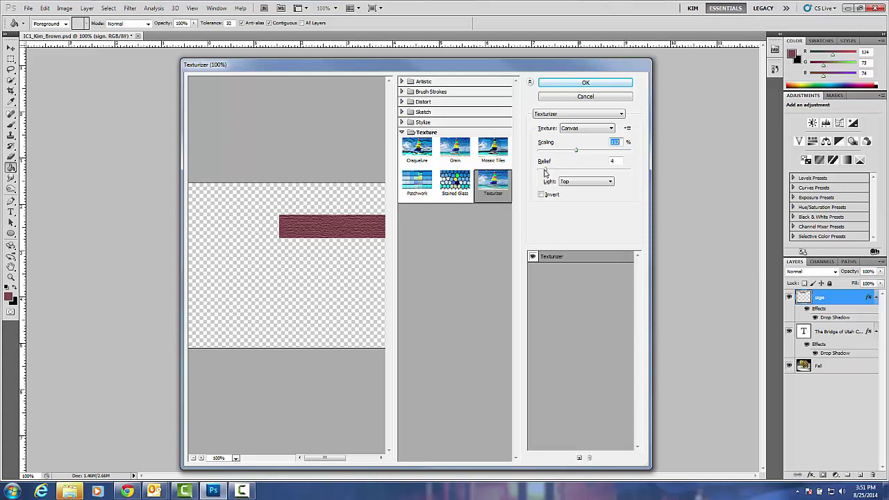
key("Tab")
left_click_drag(546, 170, 555, 171)
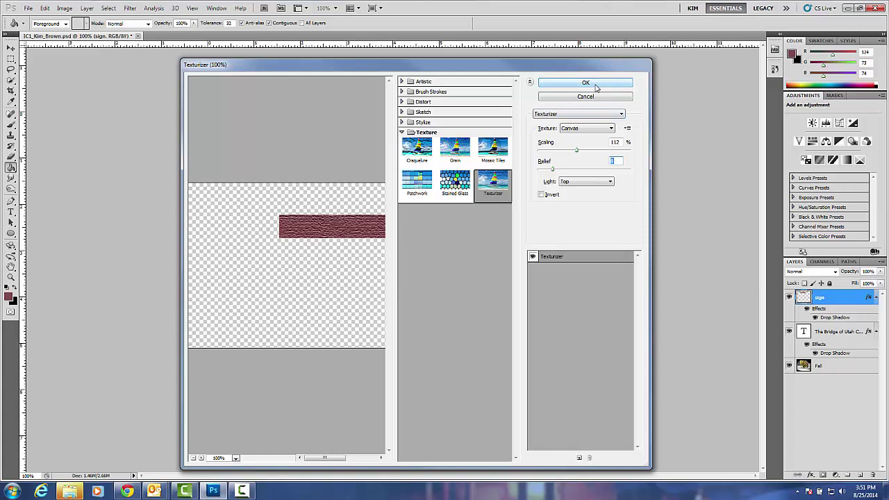
left_click(586, 83)
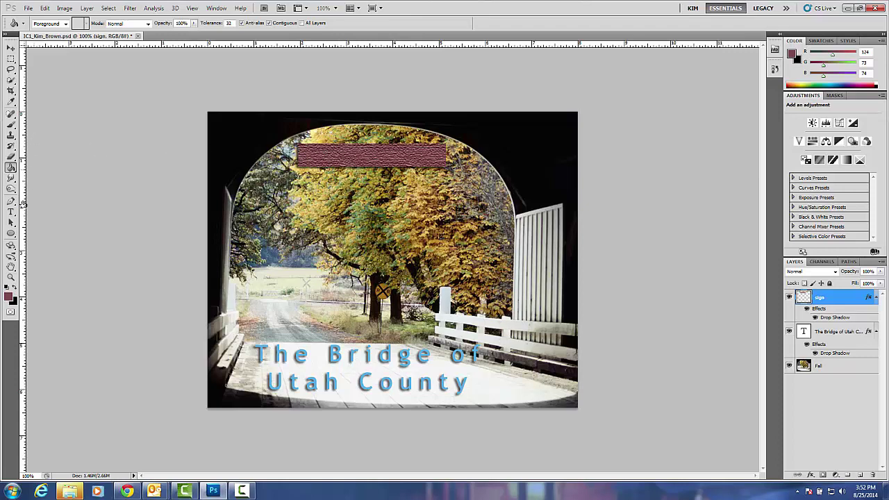
Add an 18 pt dark navy 'O' text layer at the sign's upper-left edge.
left_click(11, 211)
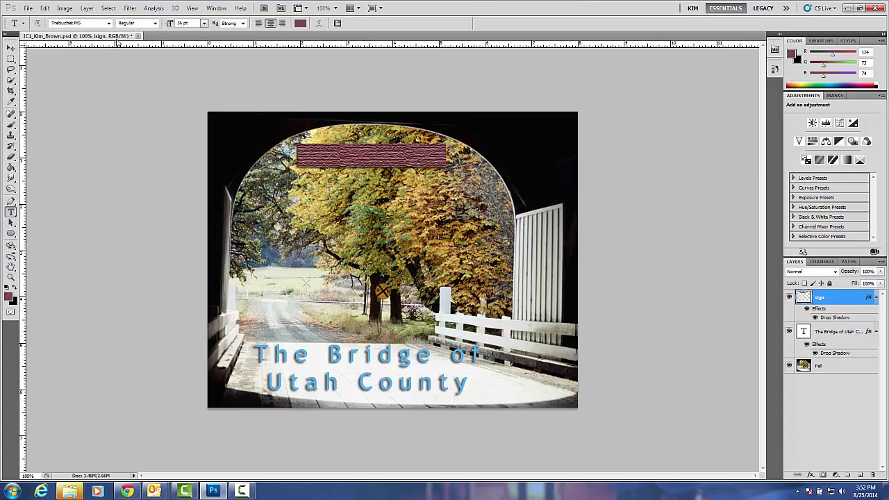
left_click(204, 24)
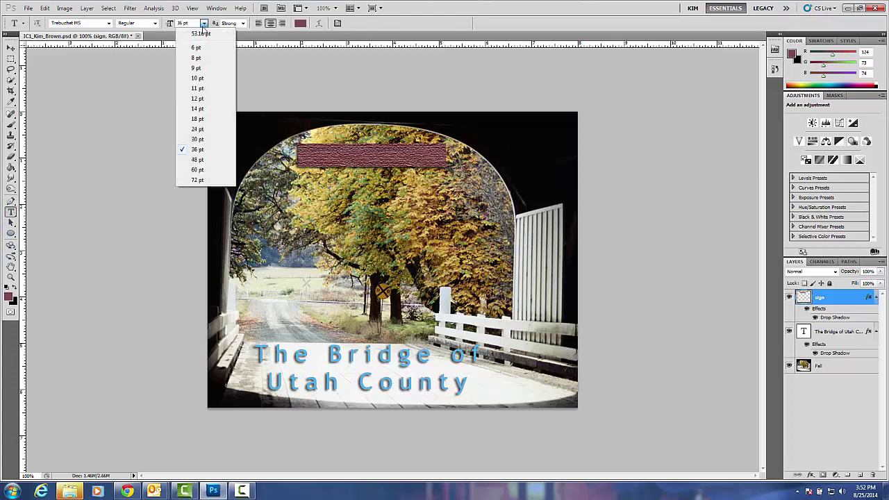
left_click(198, 119)
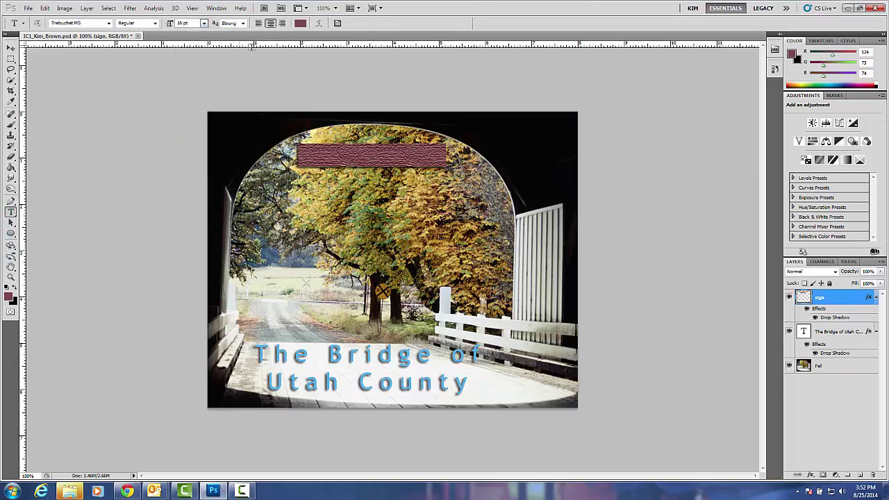
left_click(300, 24)
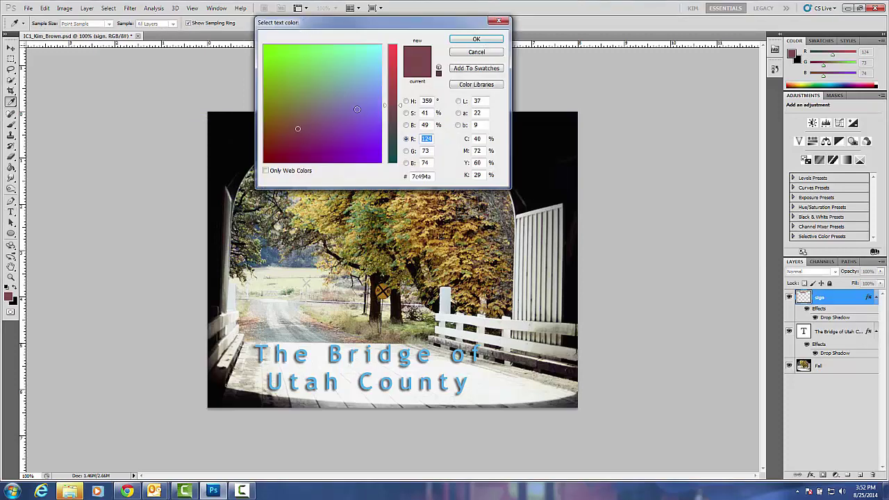
left_click_drag(401, 108, 398, 170)
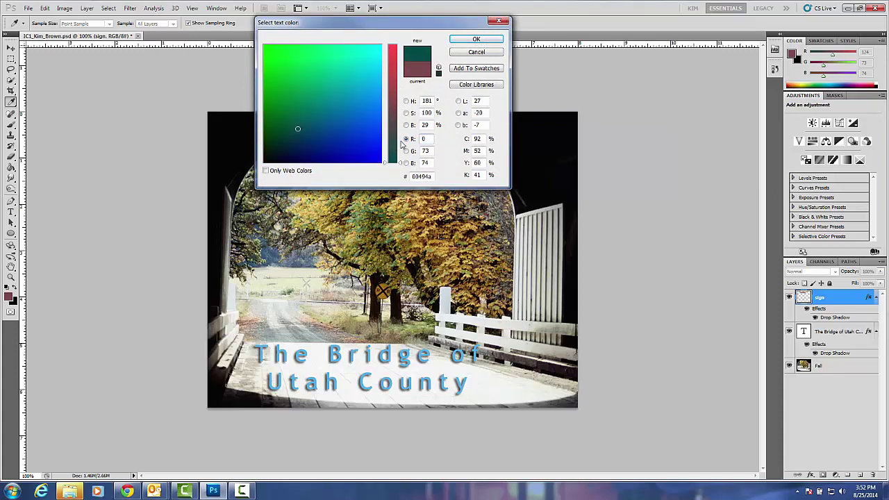
left_click(293, 158)
left_click_drag(292, 158, 280, 159)
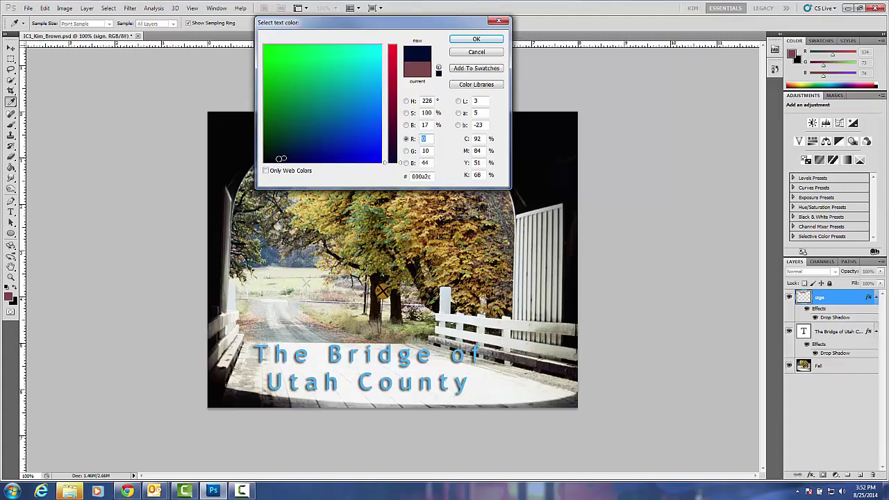
left_click(456, 40)
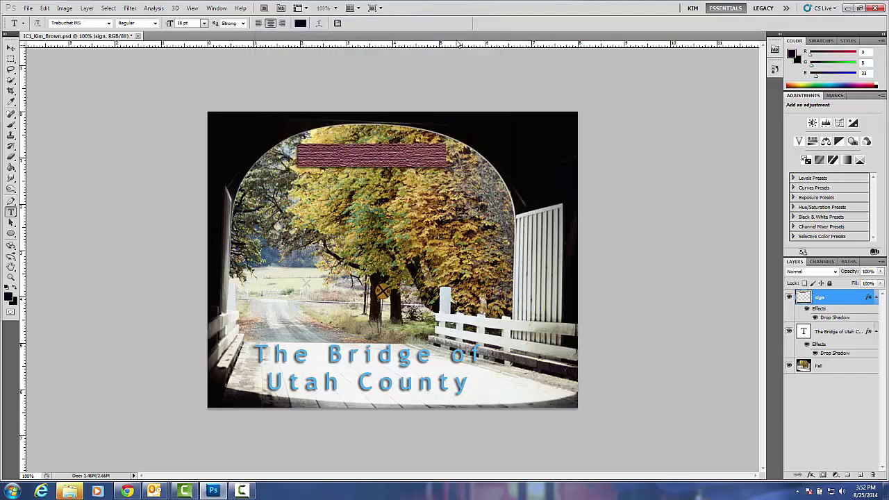
left_click(318, 147)
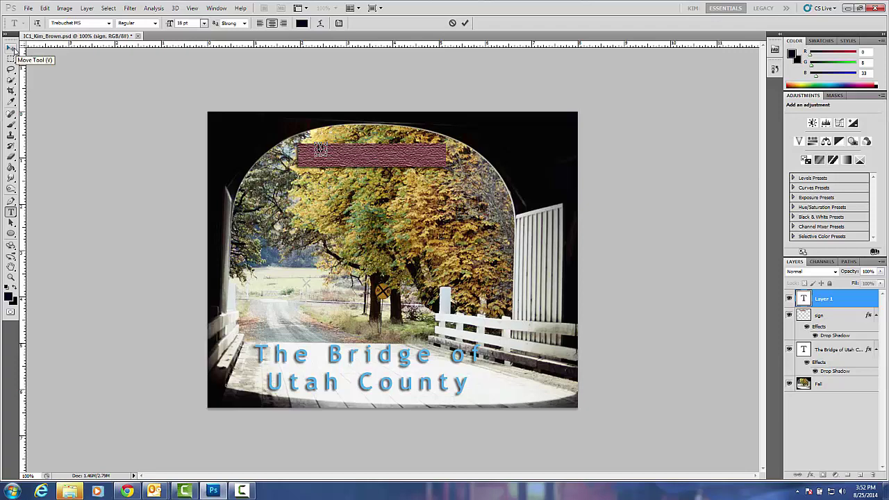
left_click(12, 47)
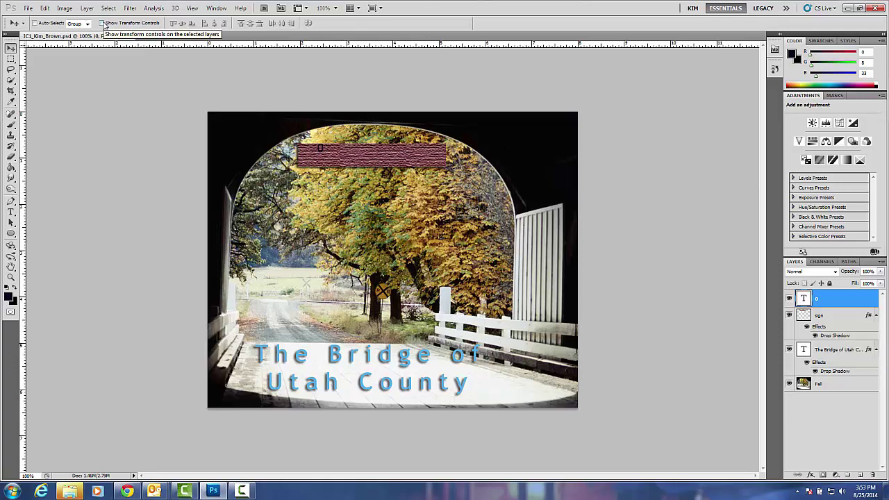
Transform the O to about 68.79% wide by 110.07% high and raise it over the sign's top edge.
left_click(102, 24)
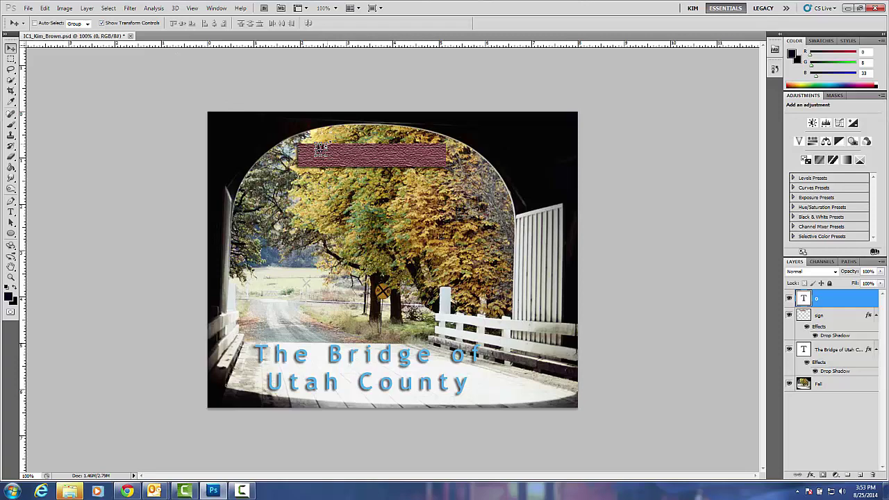
scroll(320, 148, "up", 5)
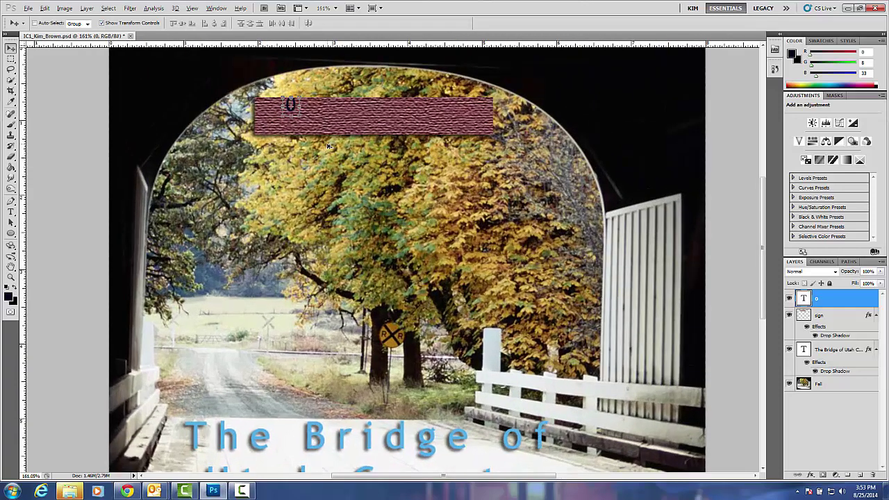
key("alt")
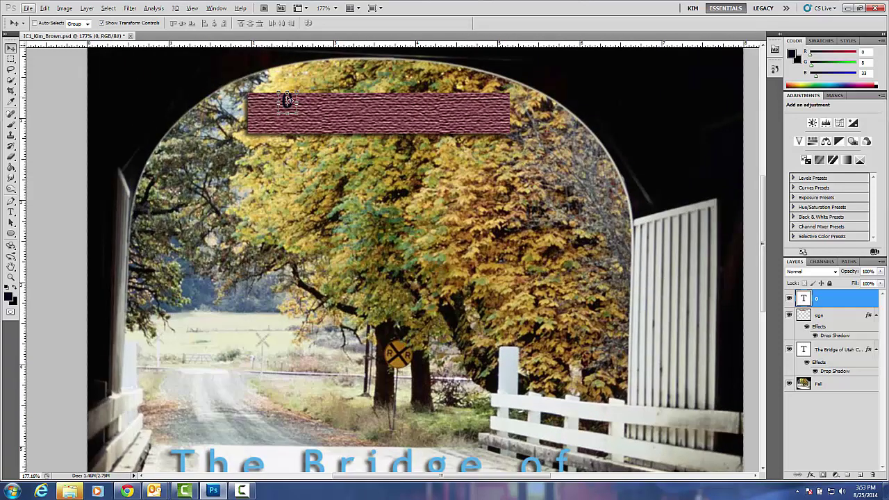
left_click(298, 91)
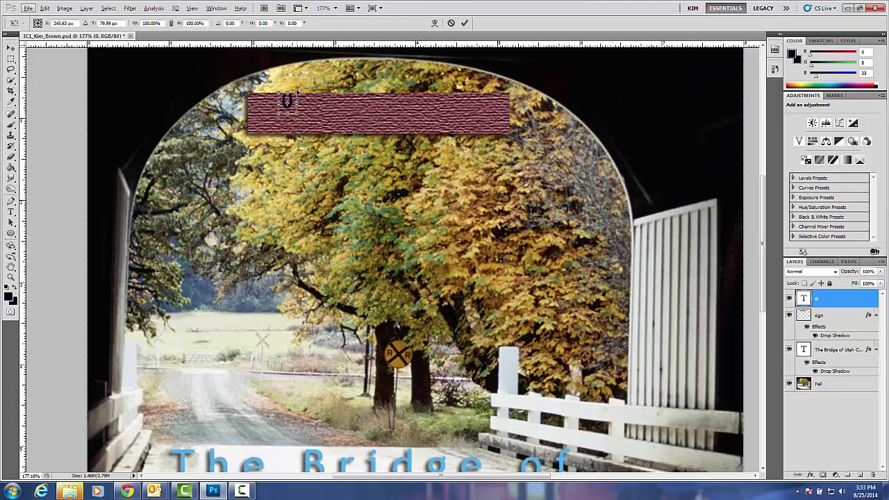
left_click_drag(297, 91, 285, 76)
key("alt")
left_click(11, 49)
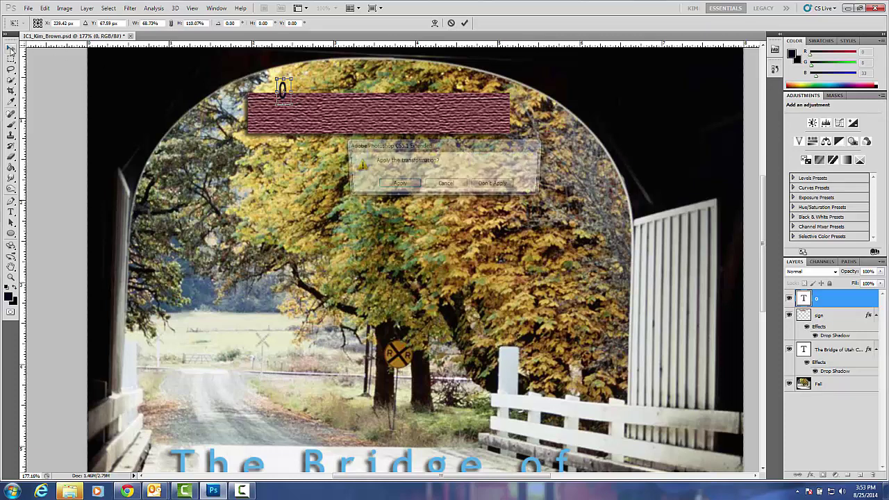
left_click(407, 186)
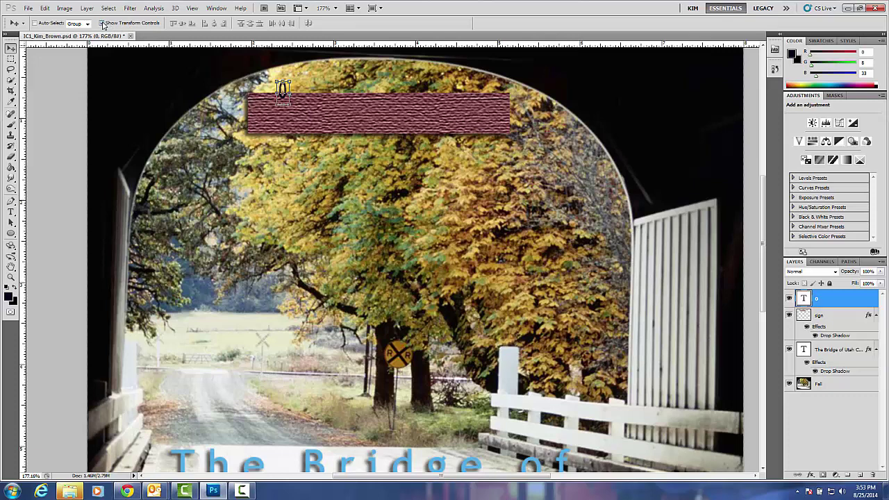
Nudge the O link into place with the arrow keys and rename its layer 'Link 1'.
left_click(103, 24)
key("Left")
key("Left")
key("Left")
key("Right")
key("Right")
key("Left")
double_click(818, 301)
key("Return")
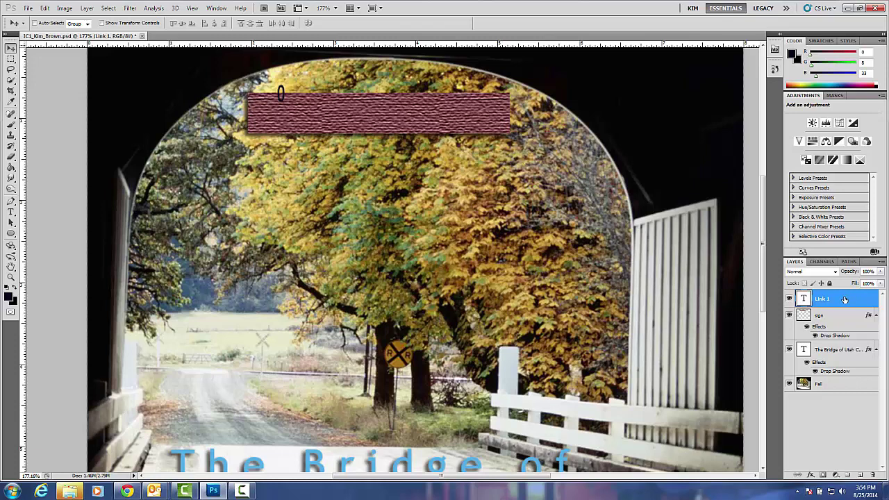
Duplicate Link 1 as 'Link 2' and move the copy upward.
right_click(844, 300)
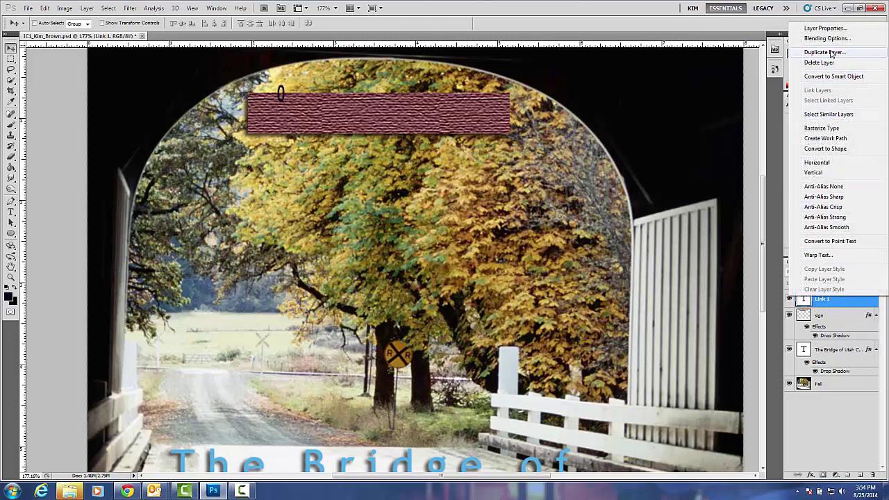
left_click(827, 53)
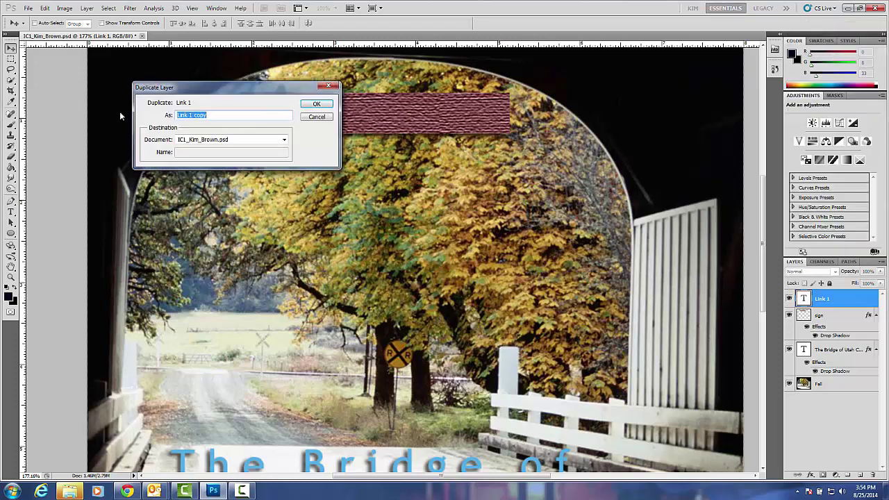
left_click_drag(188, 115, 226, 118)
type("2")
left_click(317, 106)
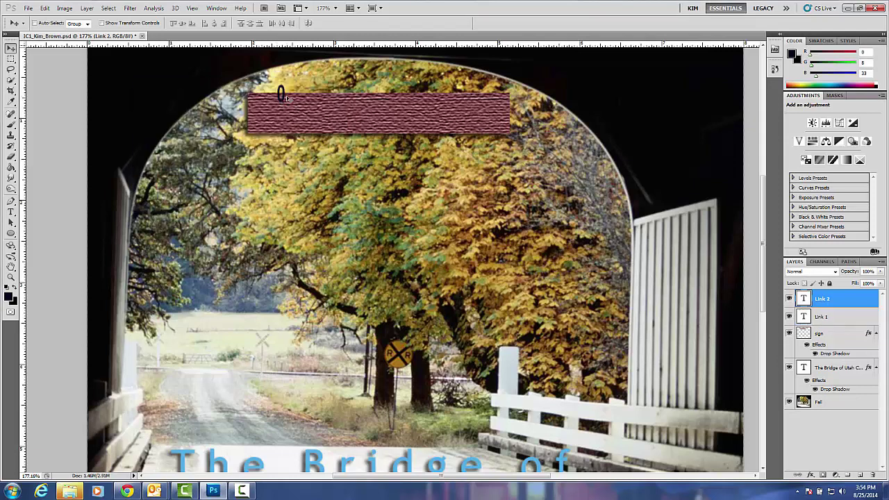
left_click_drag(284, 98, 283, 87)
Duplicate Link 2 as 'Link 3' and nudge it up one step.
right_click(848, 300)
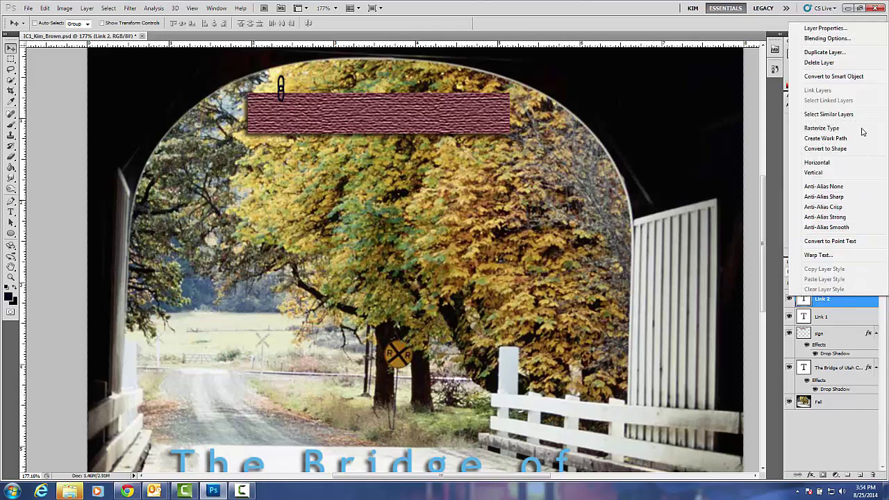
left_click(840, 53)
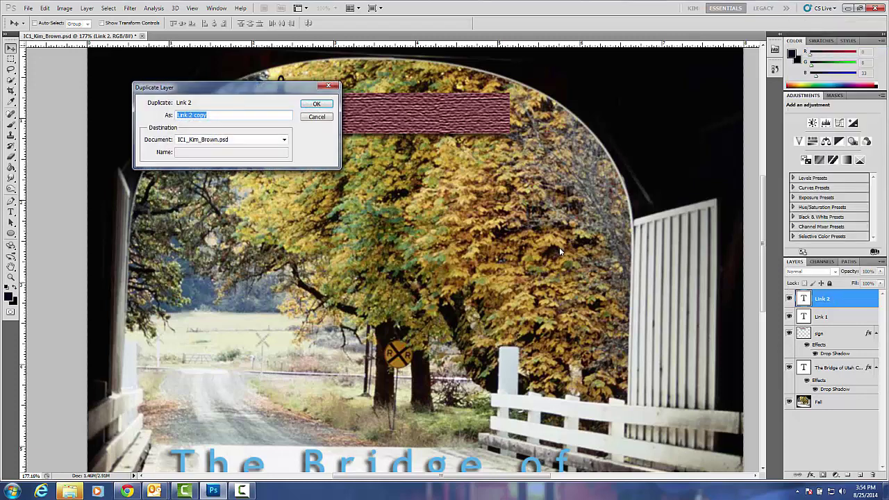
left_click_drag(189, 114, 223, 113)
type("3")
left_click(316, 104)
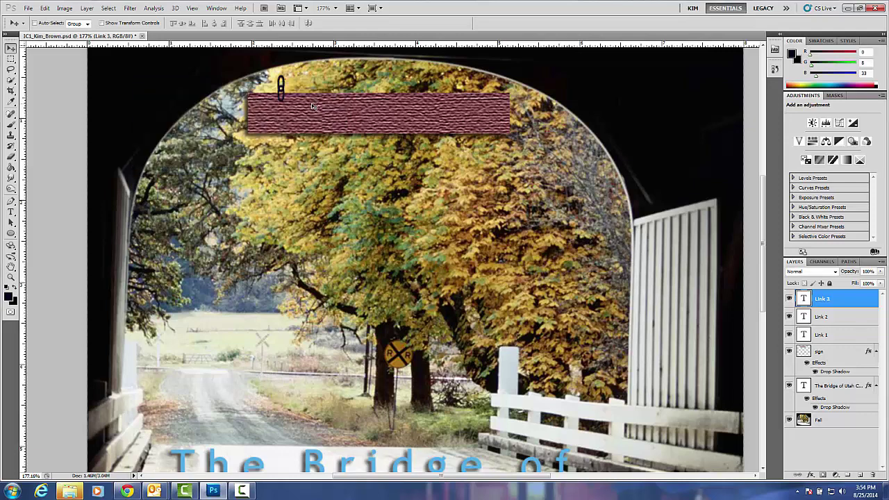
key("Up")
key("Up")
key("Up")
key("Up")
key("Up")
key("Up")
key("Up")
Duplicate Link 3 as 'Link 4'.
right_click(837, 298)
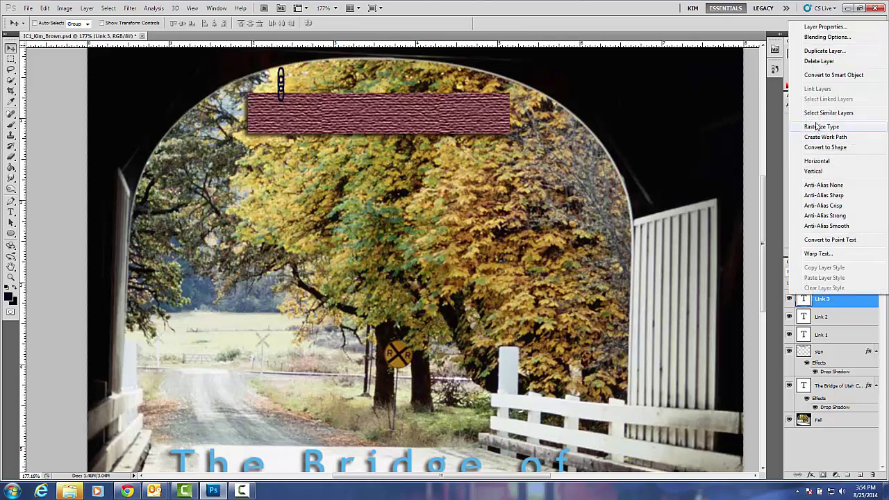
left_click(823, 52)
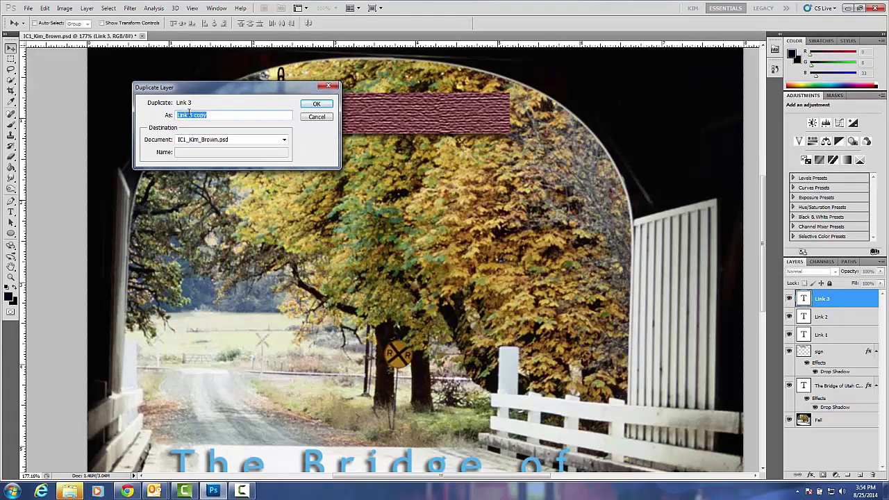
left_click_drag(188, 114, 221, 114)
type("4")
left_click(317, 104)
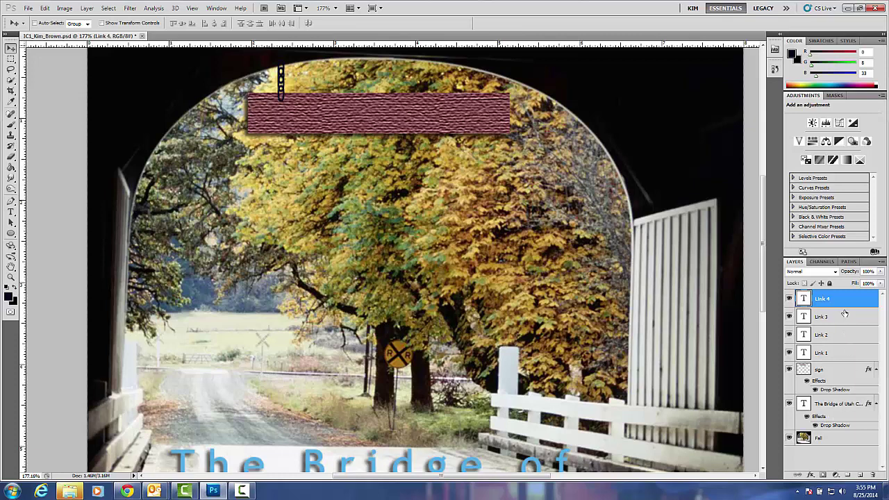
Merge layers Link 1 through Link 4 into one layer and name it 'Leftchain'.
left_click(836, 354)
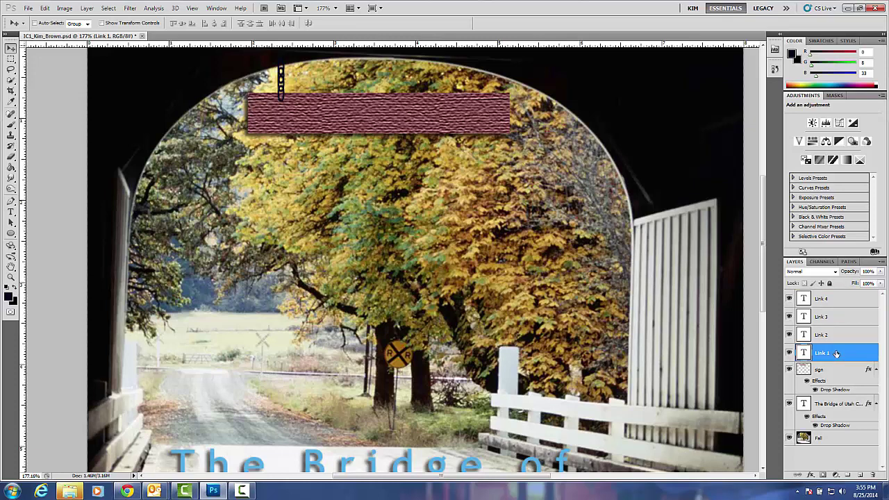
left_click(834, 336, "shift")
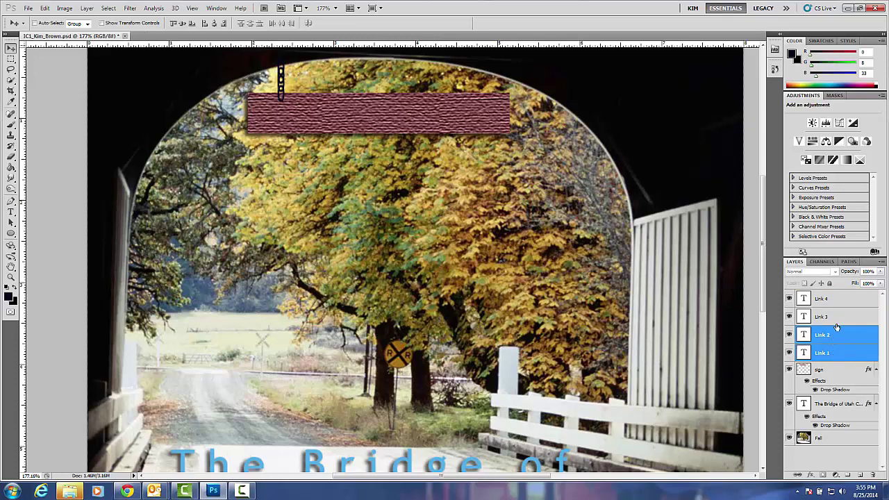
left_click(838, 319, "shift")
left_click(840, 300, "shift")
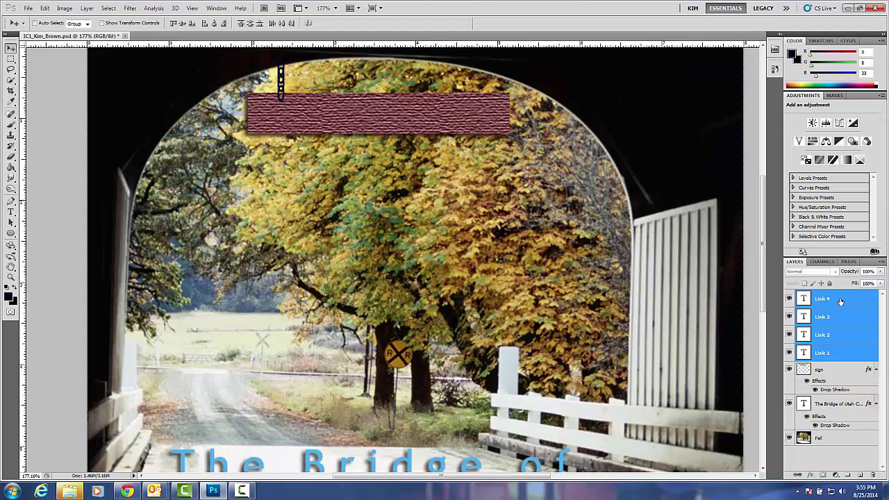
left_click(88, 8)
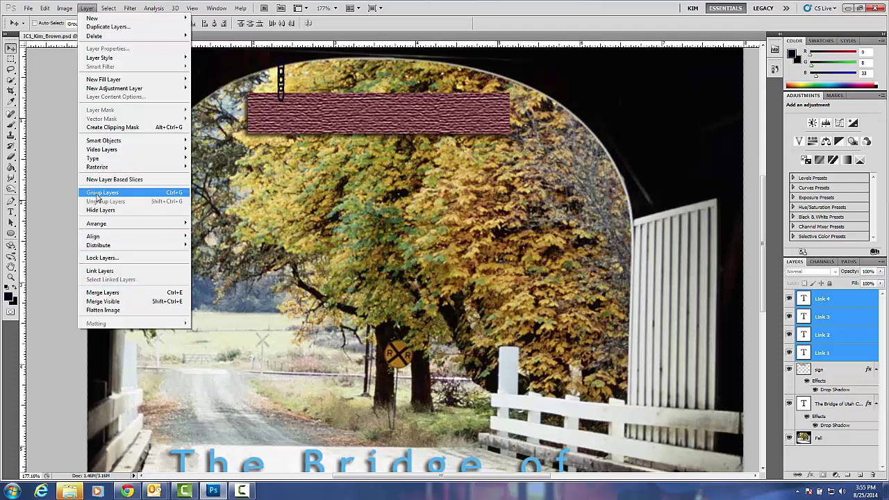
left_click(103, 292)
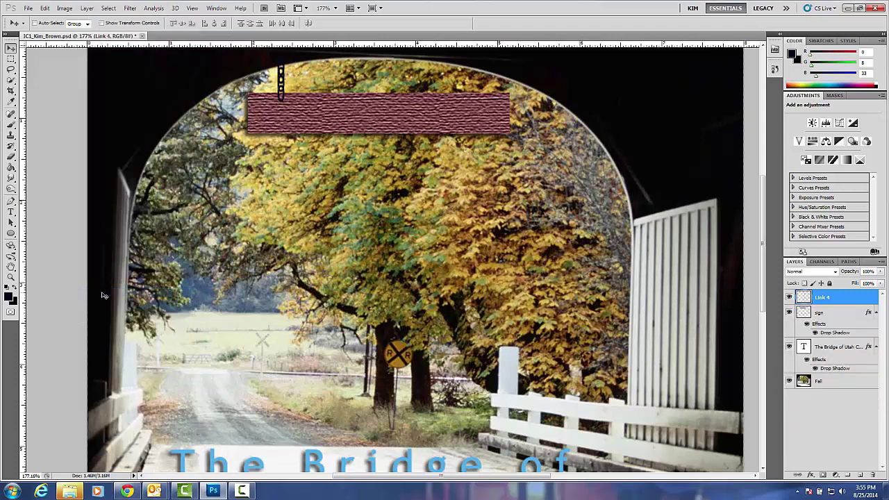
double_click(823, 298)
type("Leftchain")
Duplicate the left chain as a layer named 'right chain' and move it to the sign's right end.
left_click(849, 294)
right_click(850, 300)
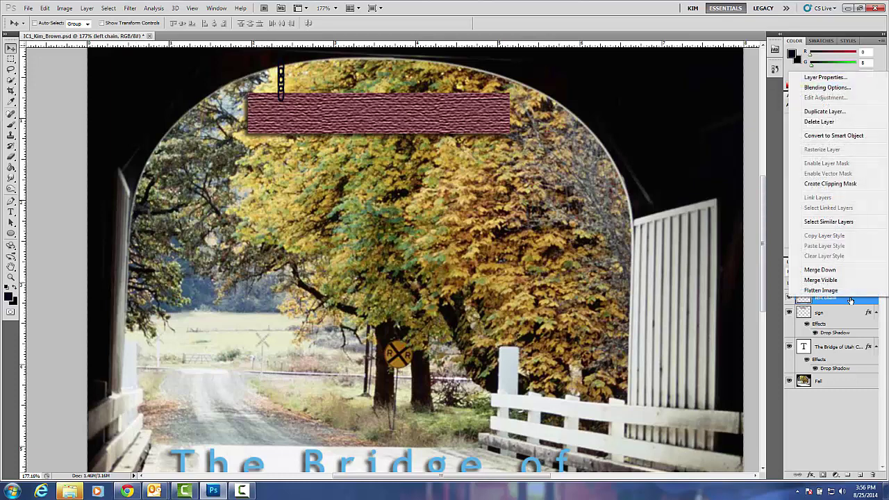
left_click(839, 113)
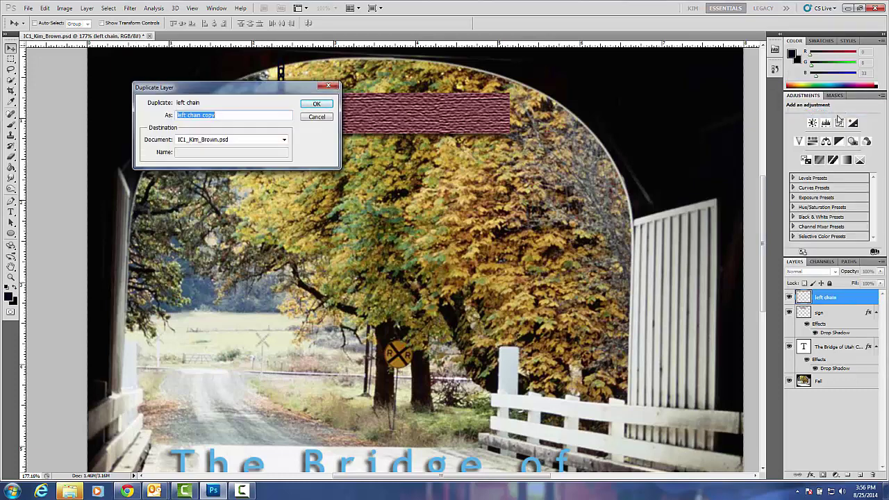
type("right chain")
left_click(316, 103)
left_click_drag(284, 90, 475, 89)
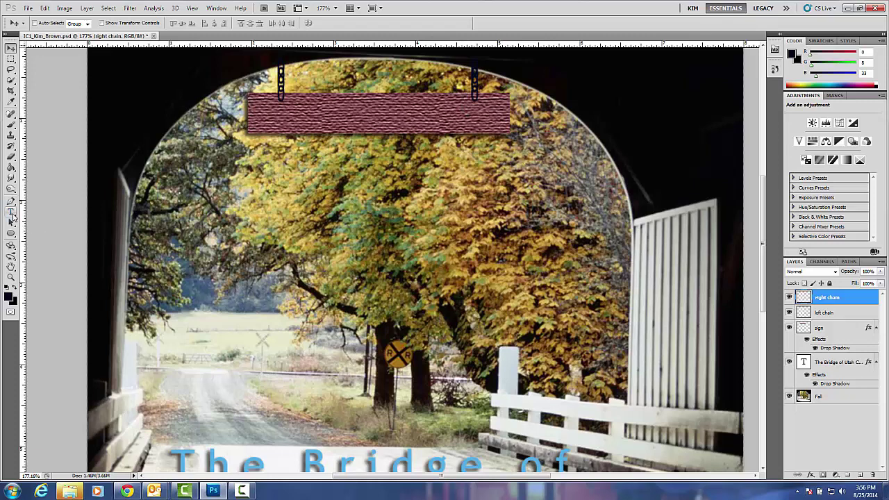
Draw a paragraph text box over the sign and widen it on both sides.
left_click(11, 213)
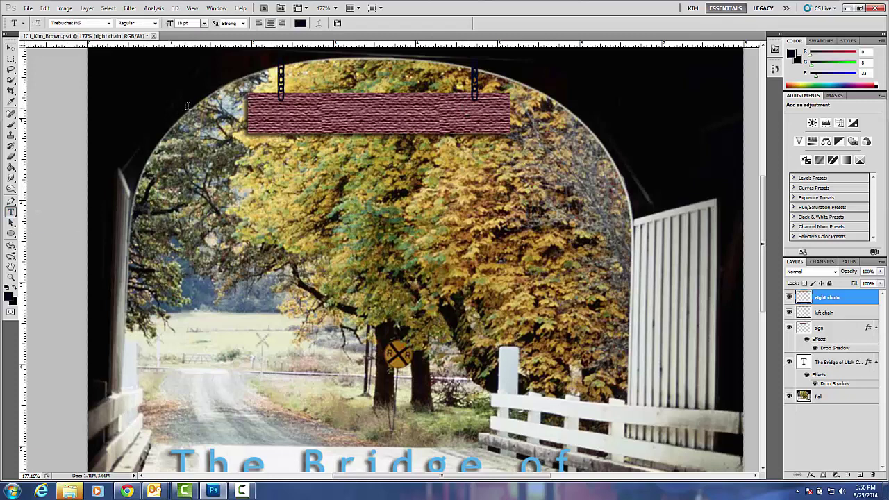
left_click_drag(286, 98, 485, 129)
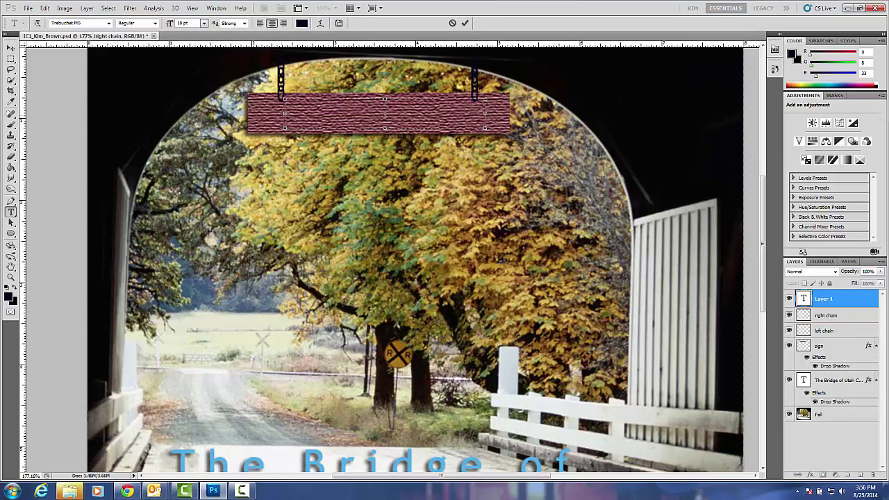
left_click_drag(284, 114, 248, 113)
left_click_drag(485, 115, 505, 114)
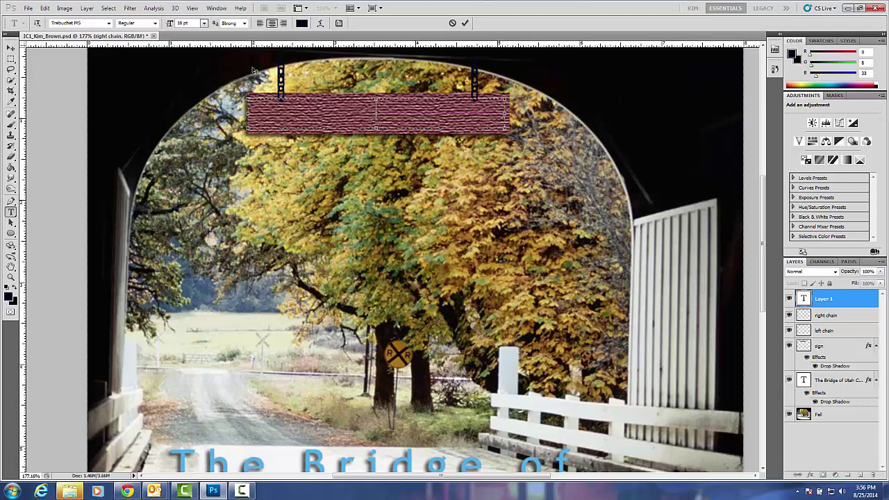
Set the type size to 24 pt, after briefly trying 30 pt.
left_click(203, 23)
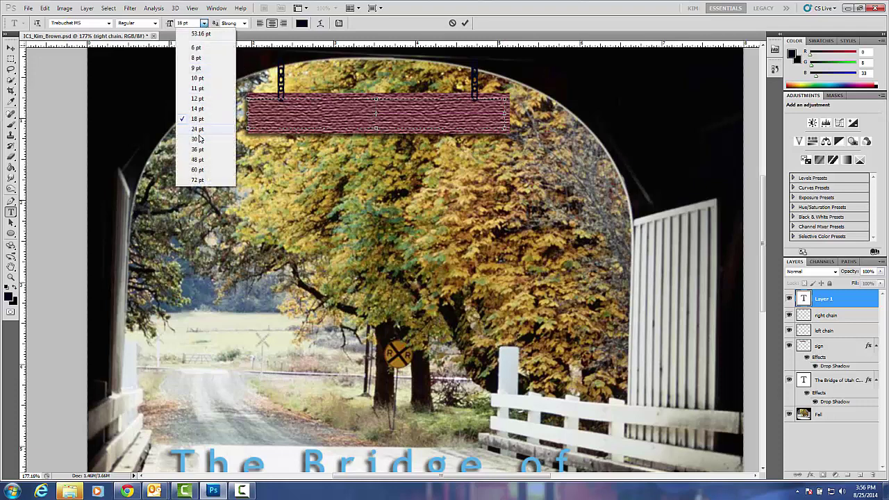
left_click(197, 138)
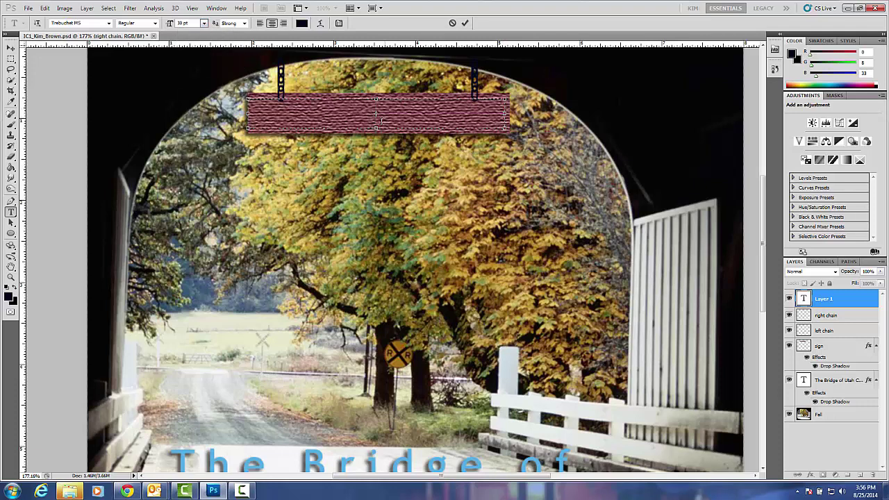
left_click(204, 24)
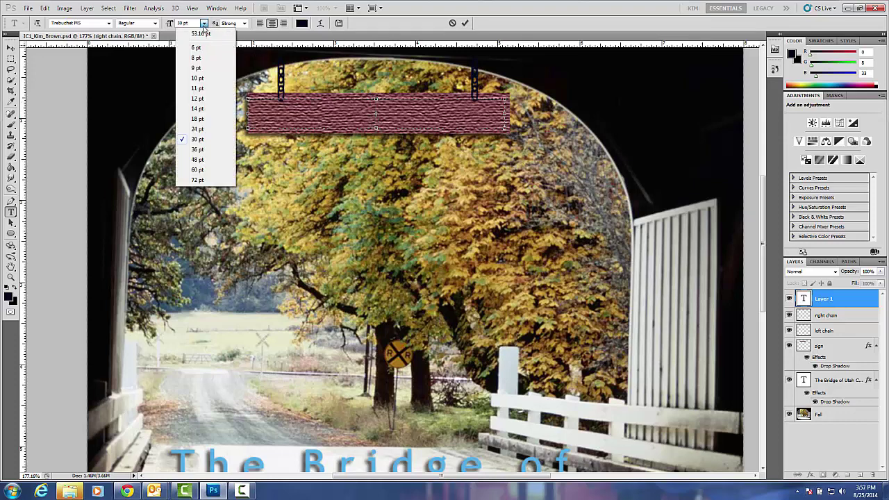
left_click(203, 130)
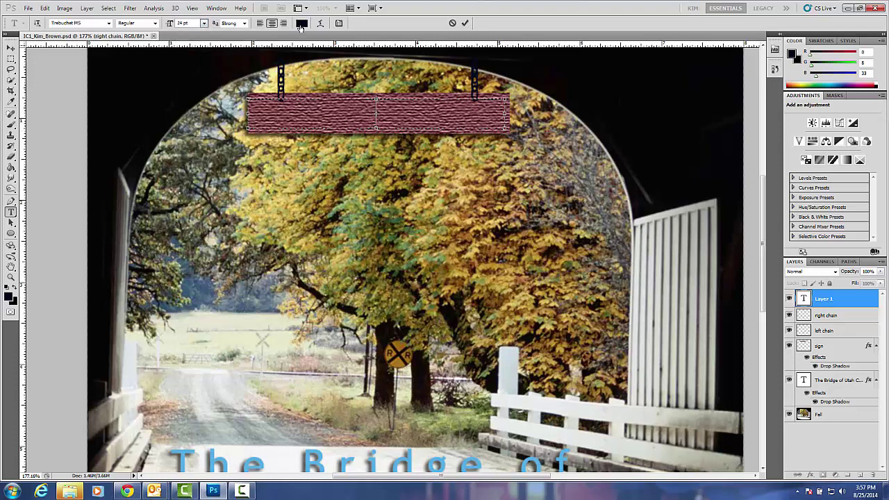
Sample gold (d3ad4c) from the autumn leaves as text colour, then type and select 'No Kissing'.
left_click(301, 23)
left_click_drag(321, 25, 535, 55)
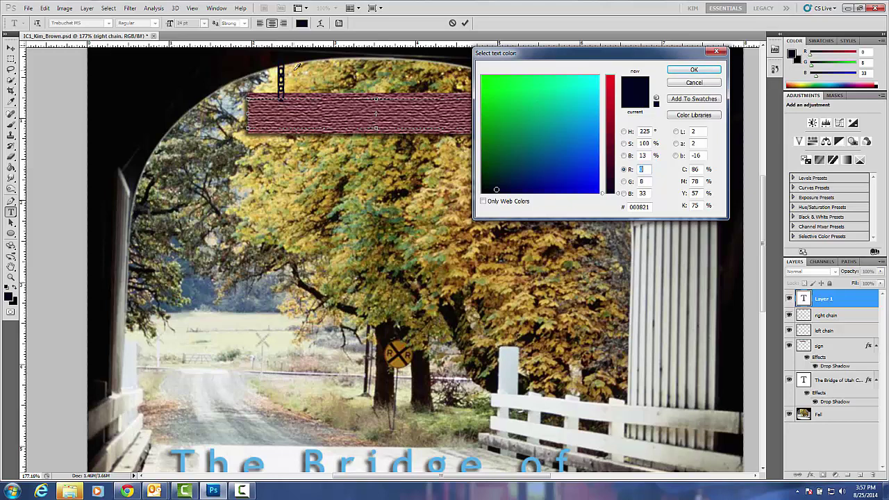
left_click(297, 66)
left_click(298, 69)
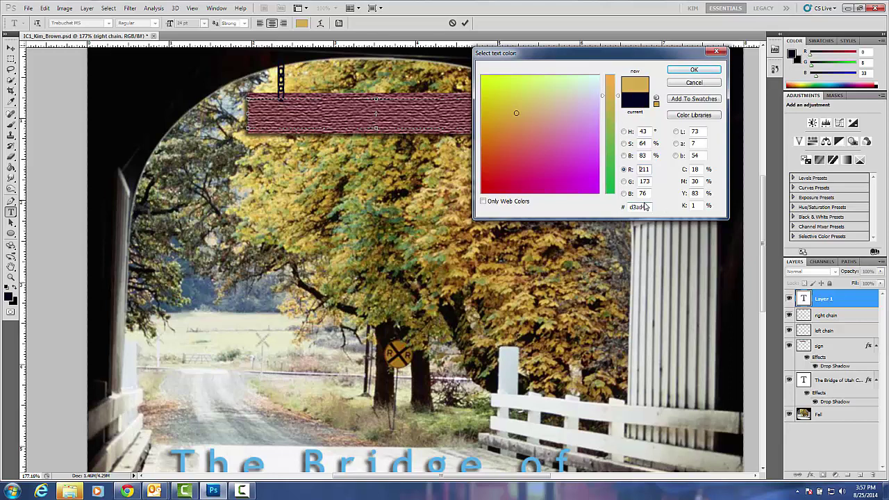
left_click(693, 71)
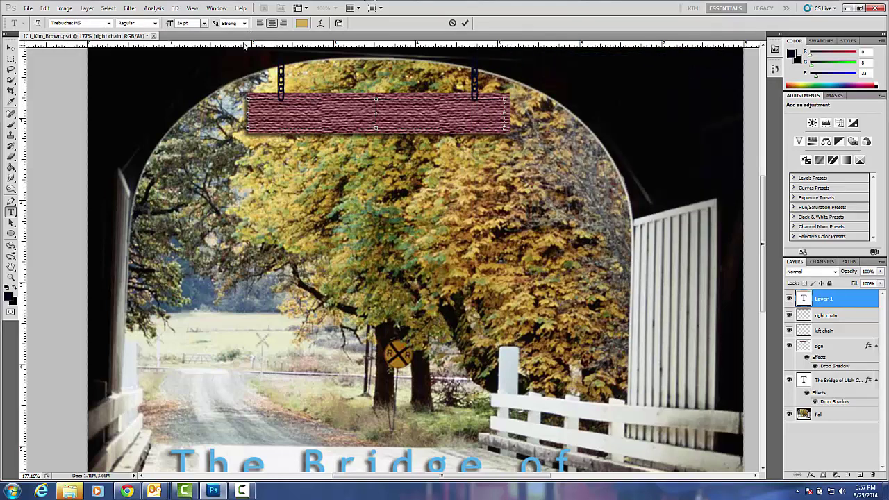
type("No Kis")
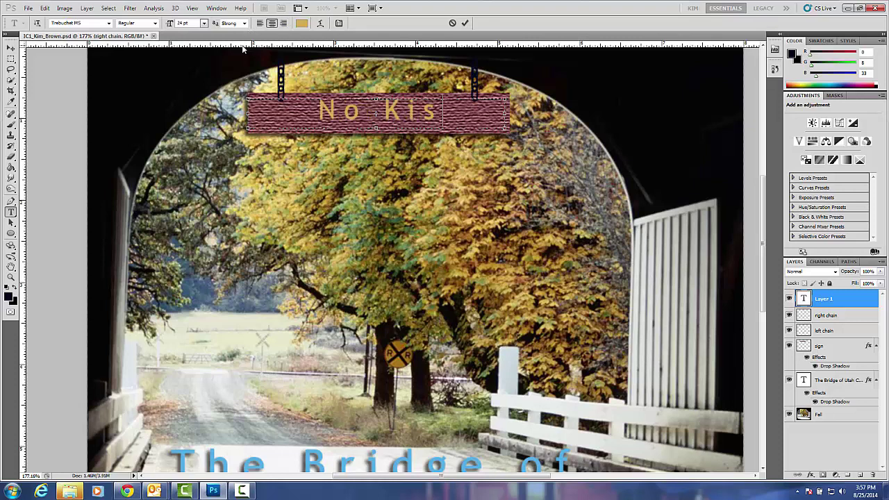
type("sing")
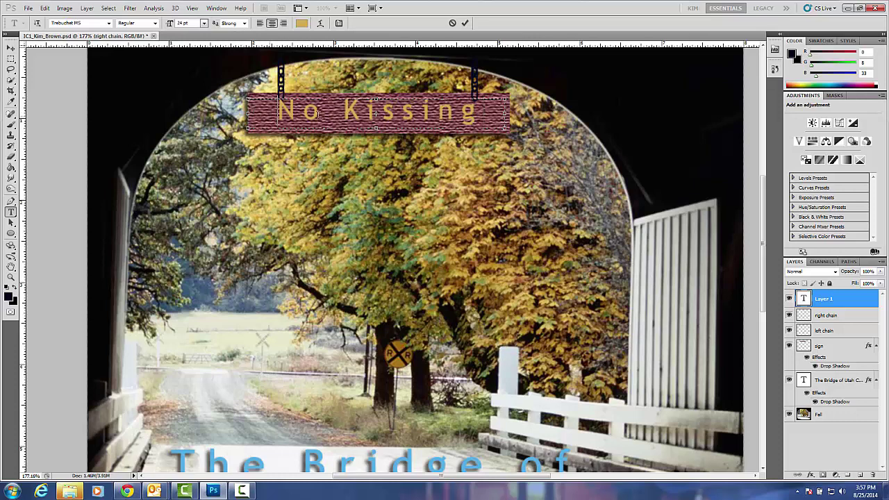
left_click_drag(278, 111, 484, 114)
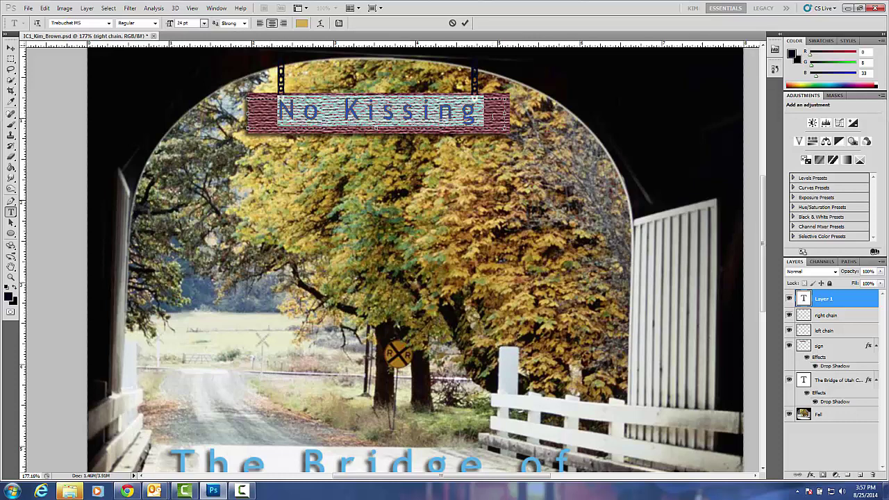
Try Tw Cen MT Condensed Extra Bold and Times New Roman, then set the text in Showcard Gothic.
left_click(108, 23)
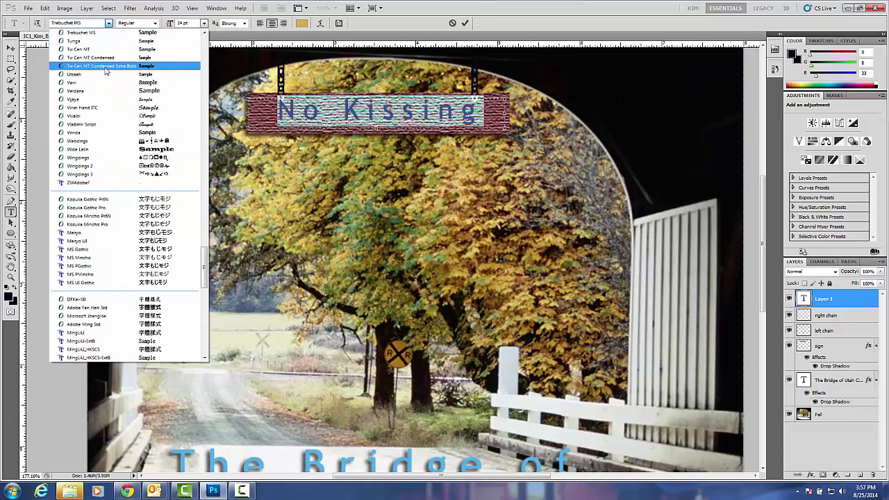
left_click(104, 66)
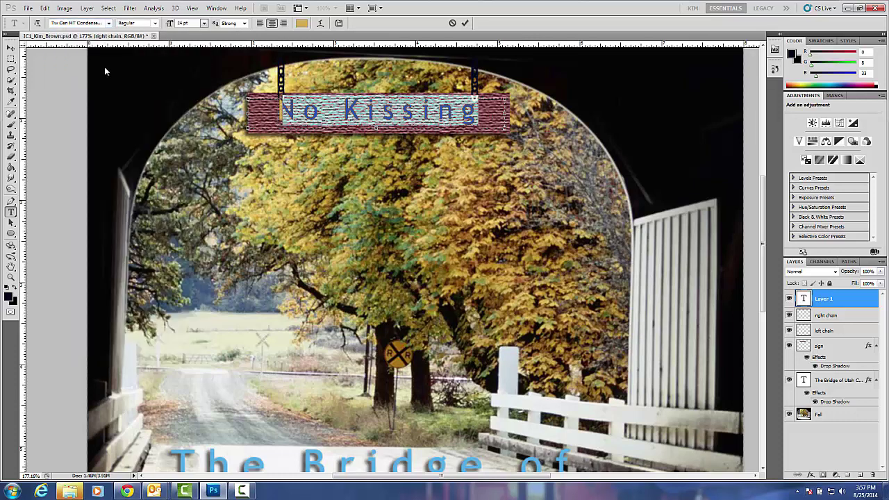
left_click(108, 22)
scroll(135, 186, "up", 3)
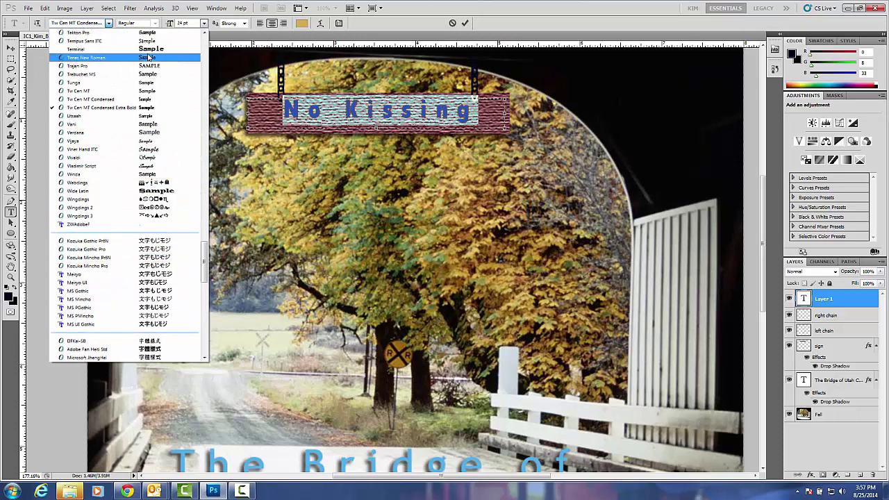
left_click(147, 56)
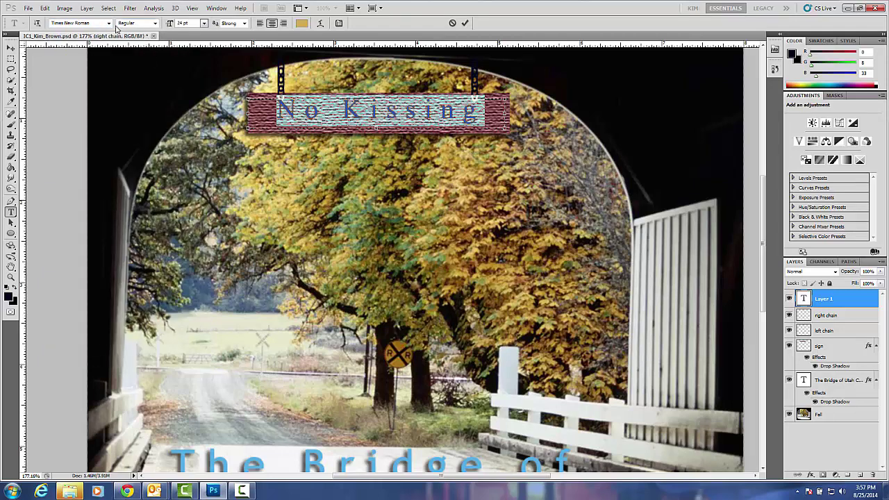
left_click(108, 23)
scroll(119, 79, "up", 3)
left_click(129, 45)
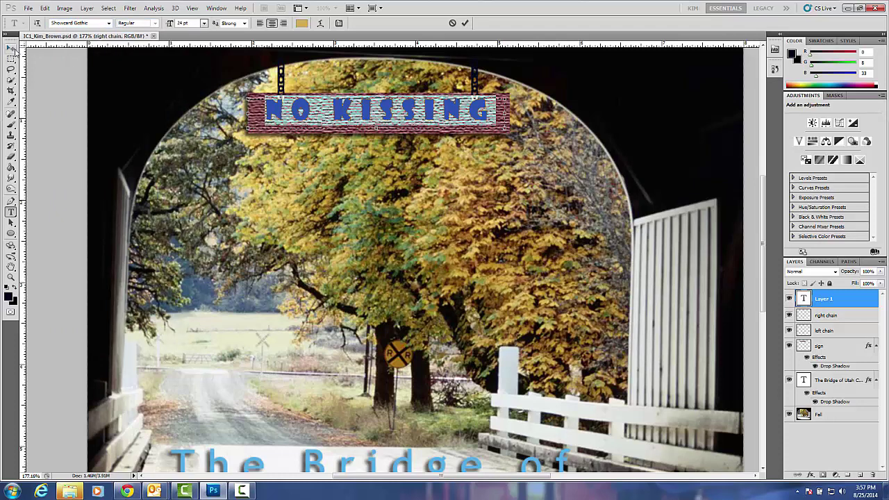
Commit the text and stretch it taller and narrower using transform controls.
left_click(11, 48)
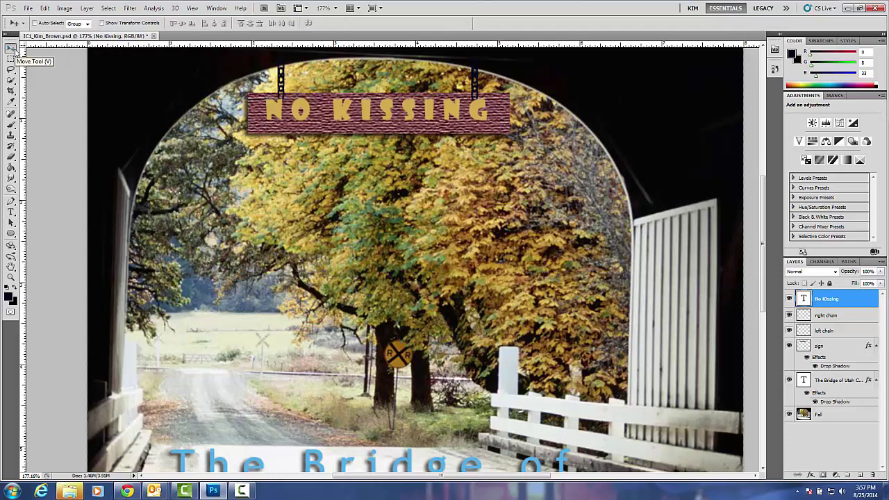
left_click(102, 23)
left_click(246, 96)
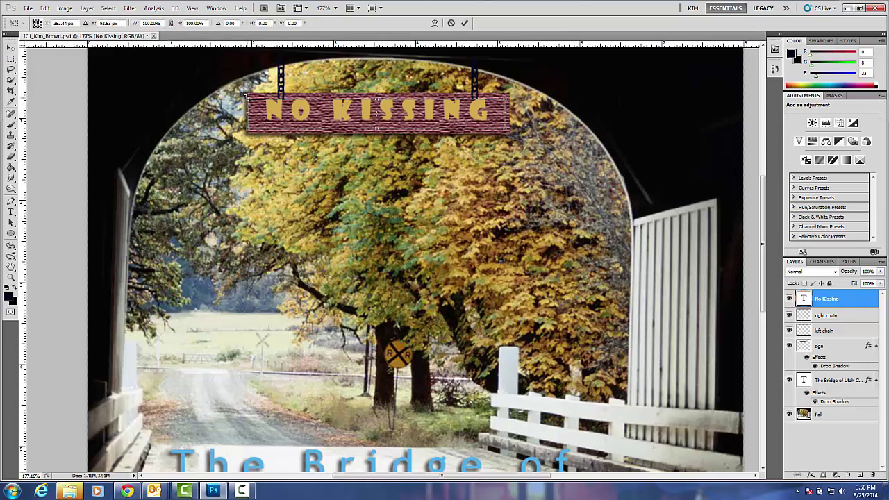
left_click_drag(246, 95, 246, 92)
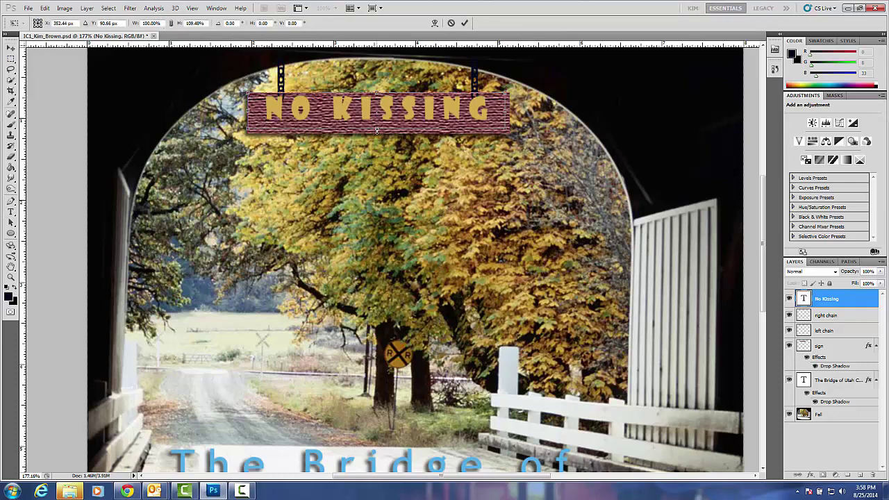
left_click_drag(376, 129, 376, 135)
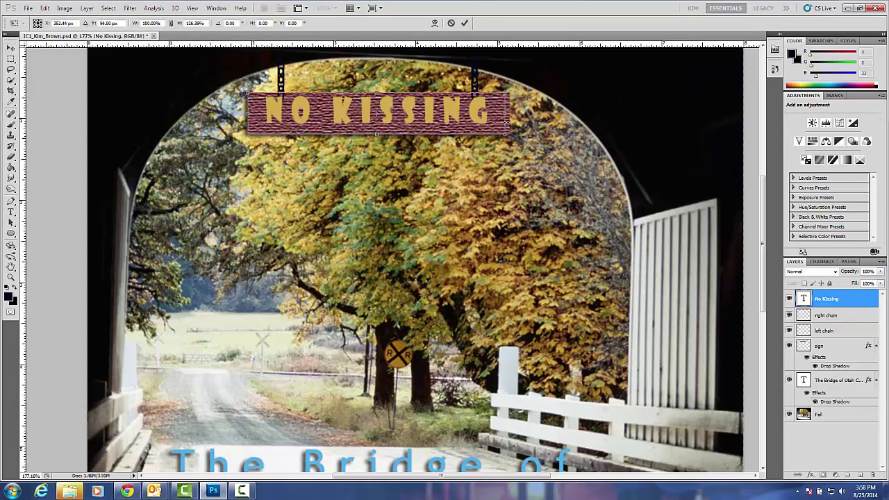
left_click_drag(504, 112, 460, 112)
left_click(11, 50)
left_click(397, 184)
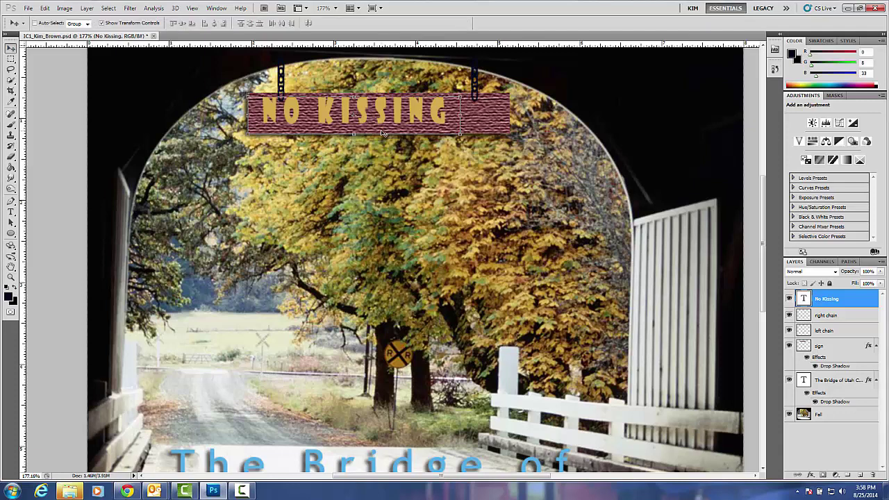
Shift the text right and slightly down to centre it on the sign.
left_click_drag(373, 122, 394, 125)
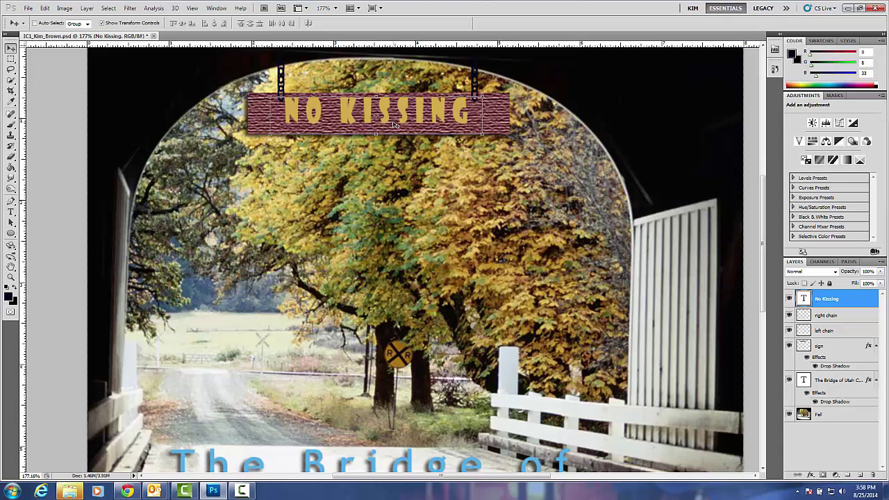
key("Down")
key("Down")
key("Right")
key("Right")
key("Right")
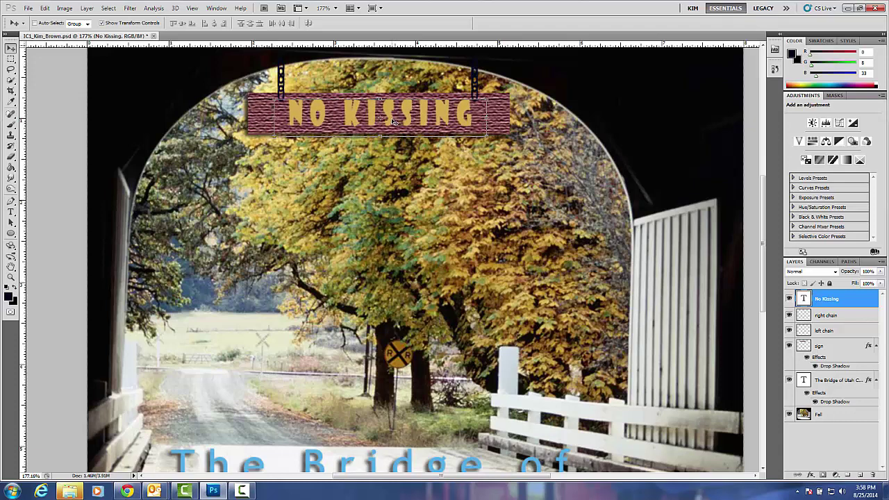
left_click(102, 24)
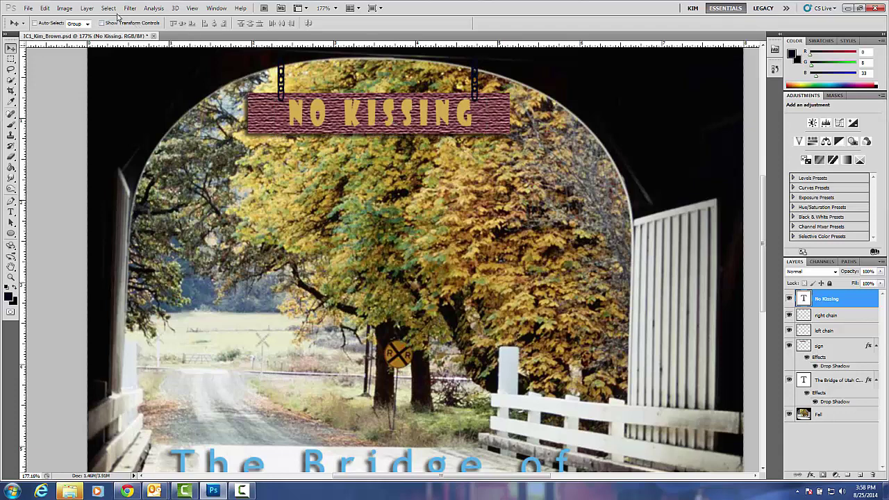
Add a default Drop Shadow layer style to the NO KISSING text layer.
left_click(86, 7)
mouse_move(107, 59)
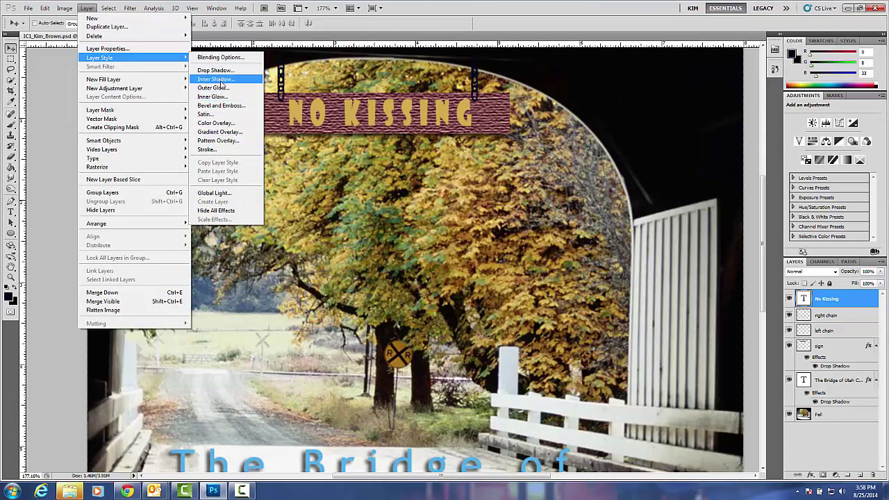
left_click(220, 71)
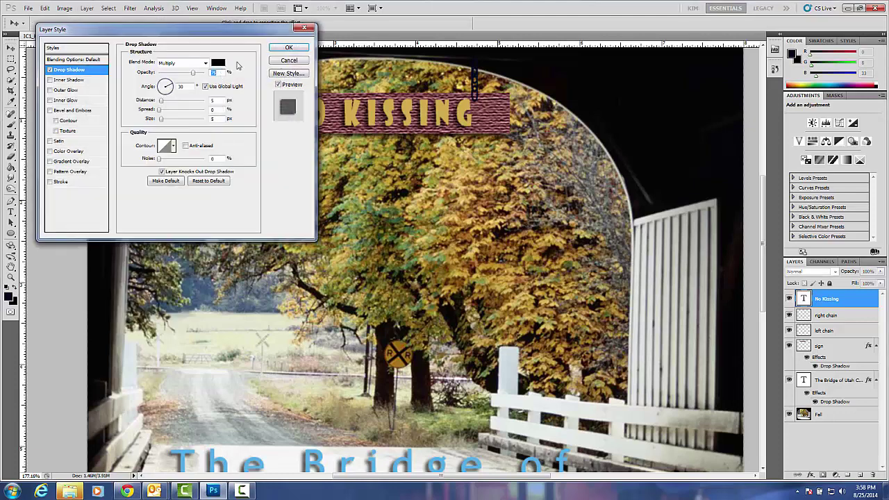
left_click(288, 48)
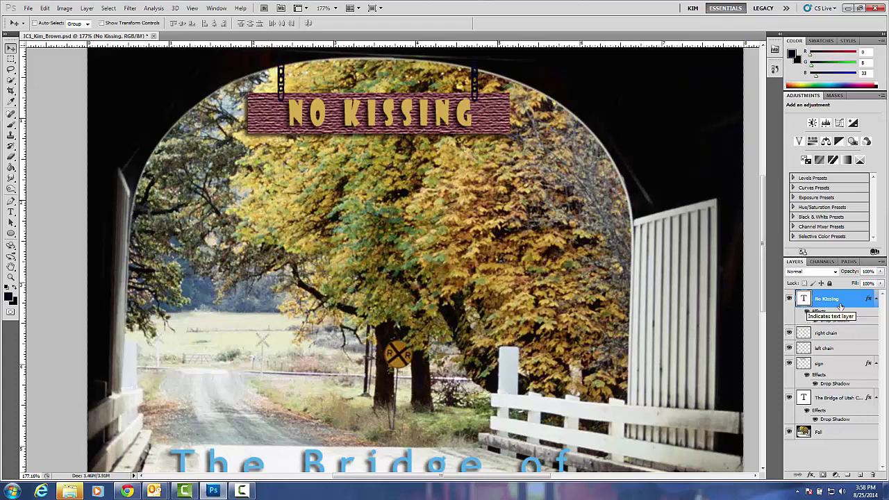
Rasterize the No Kissing type layer with Layer > Rasterize > Layer.
left_click(87, 8)
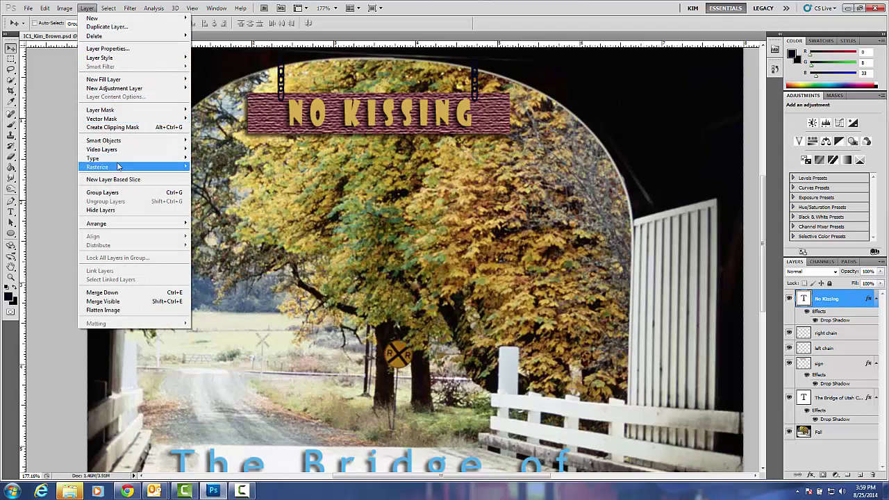
mouse_move(124, 167)
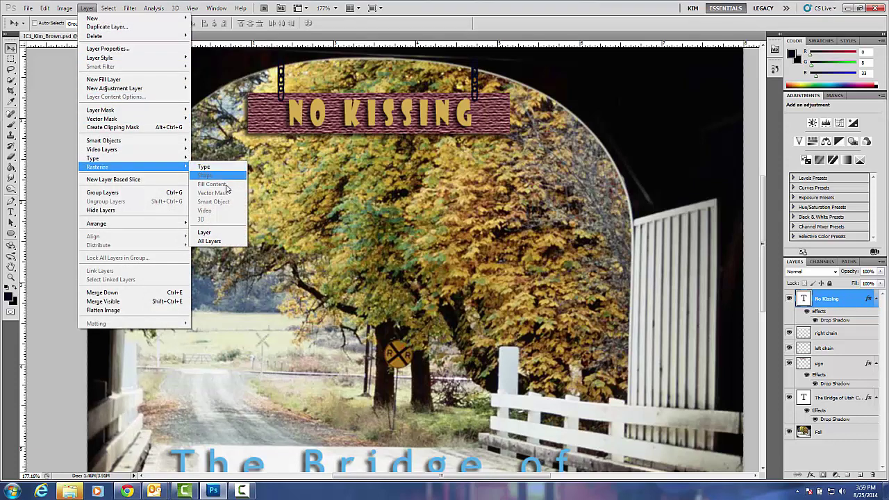
left_click(220, 234)
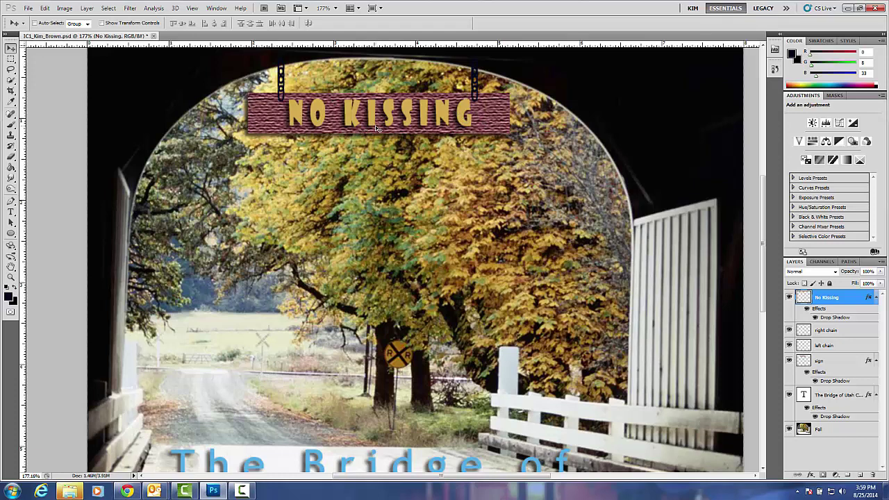
Apply Craquelure to the lettering with crack spacing 18, depth 6 and slightly lower brightness.
left_click(131, 8)
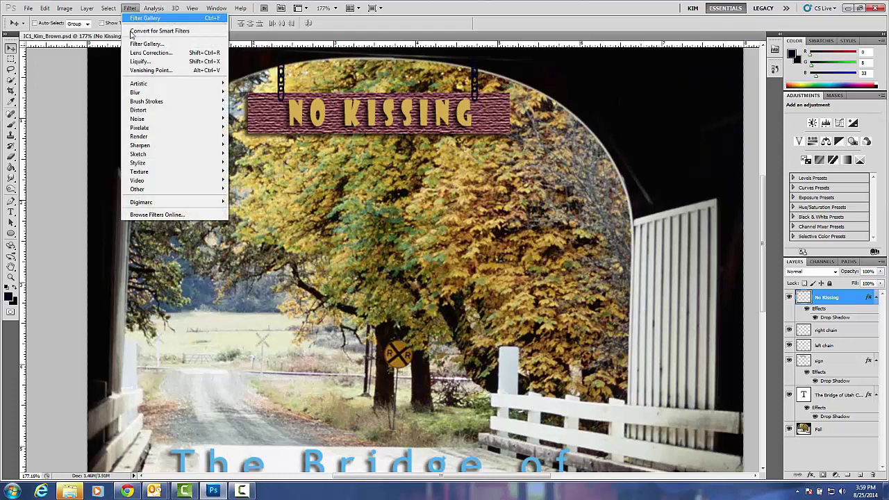
mouse_move(162, 177)
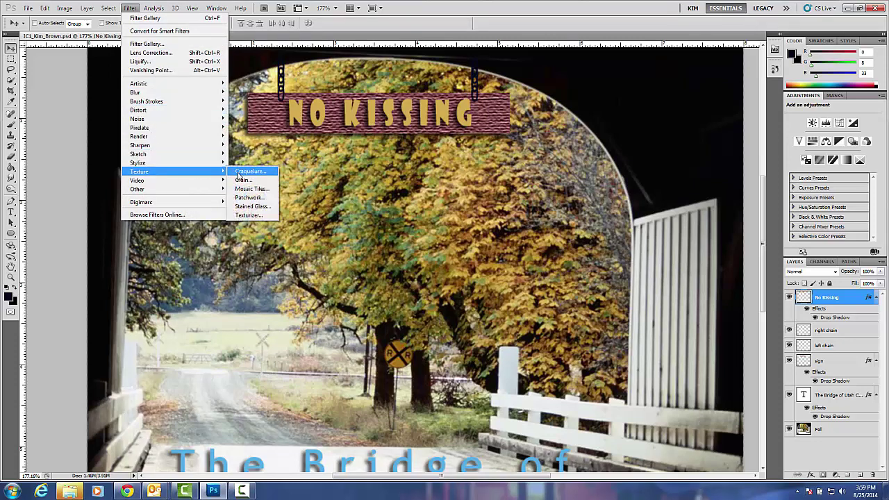
left_click(243, 172)
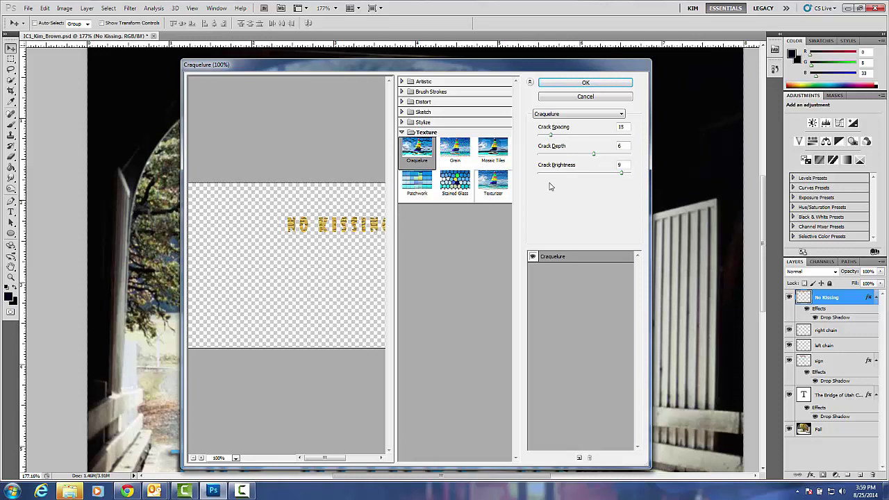
left_click(550, 137)
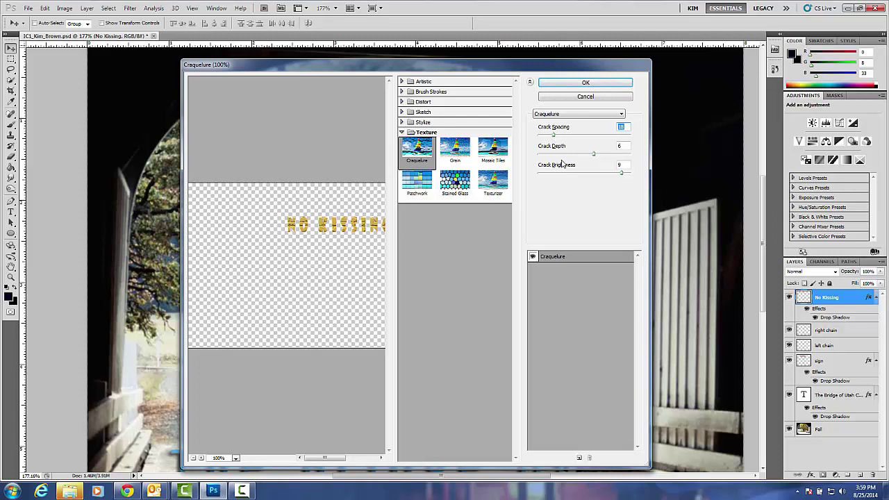
left_click(595, 156)
left_click_drag(623, 176, 616, 175)
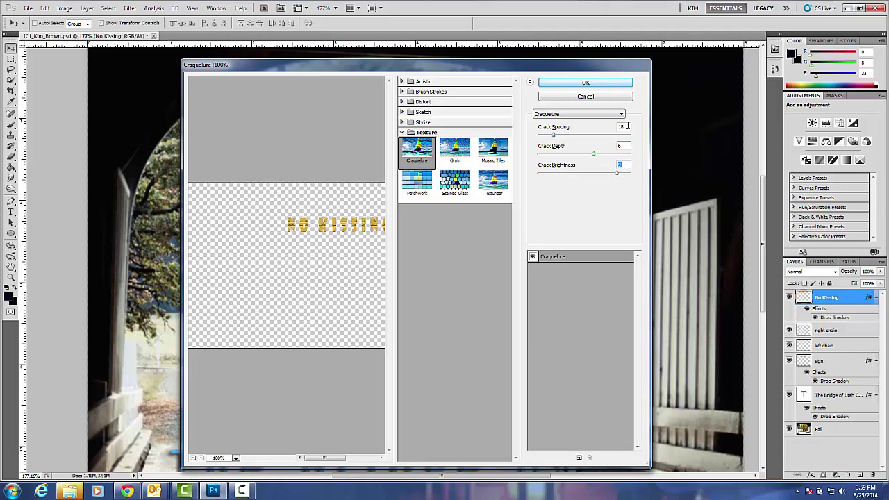
left_click(608, 83)
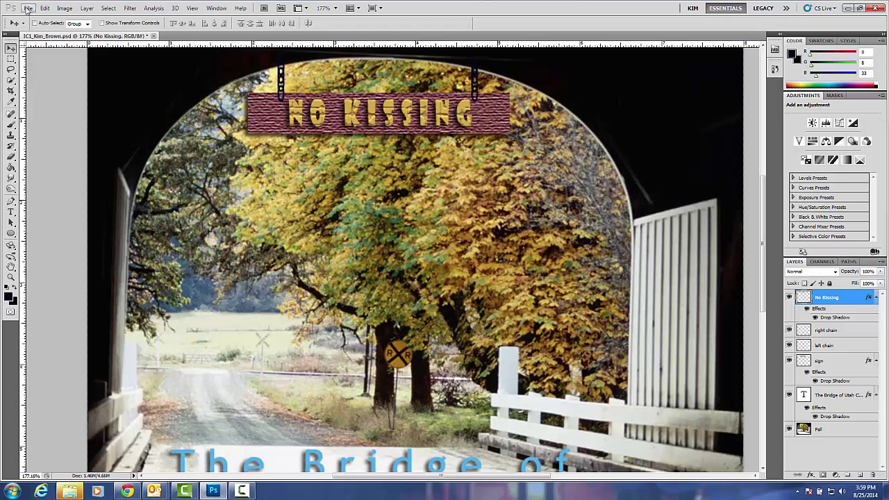
Save the current edits to the PSD file with File > Save.
left_click(28, 8)
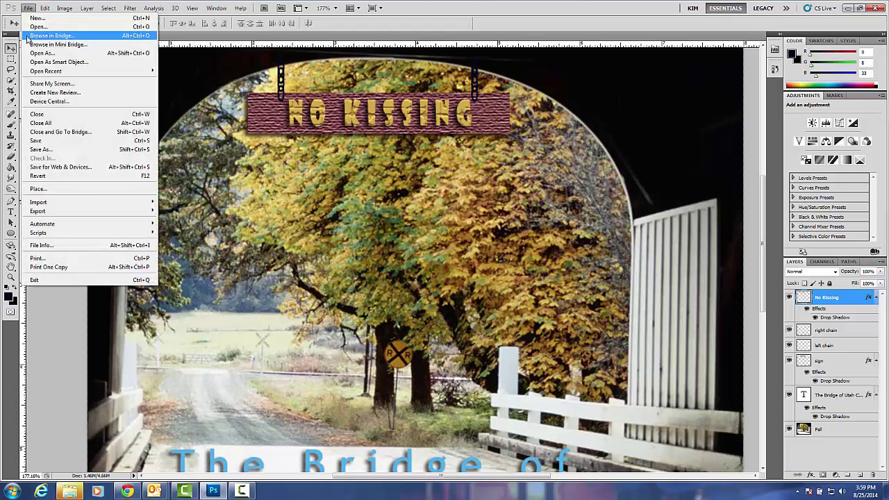
left_click(36, 140)
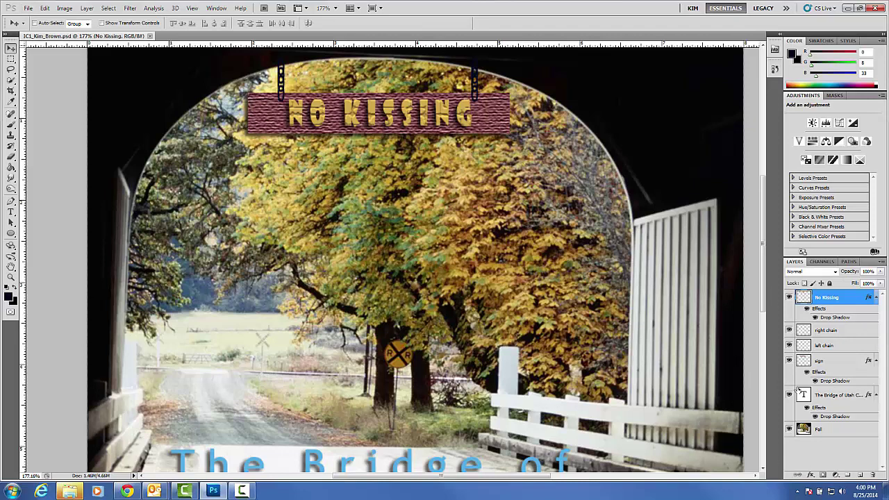
Save a JPEG copy in the PS Completed Folder at Maximum quality 12.
left_click(28, 8)
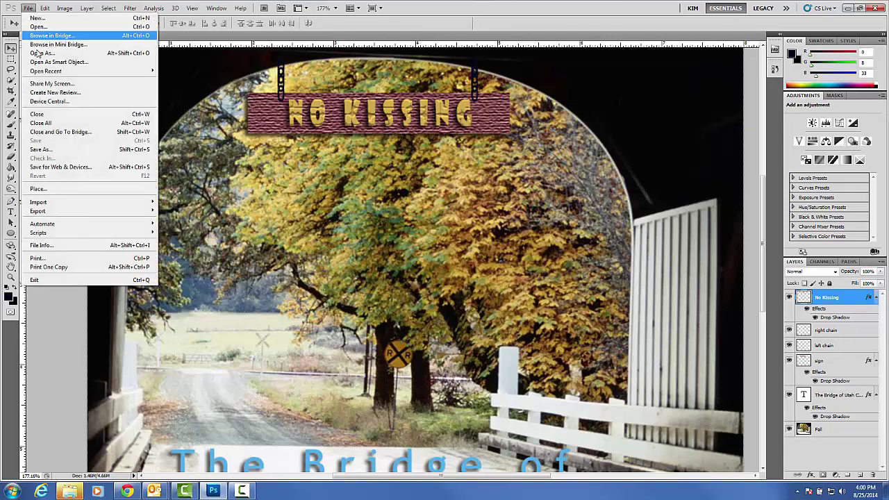
left_click(50, 149)
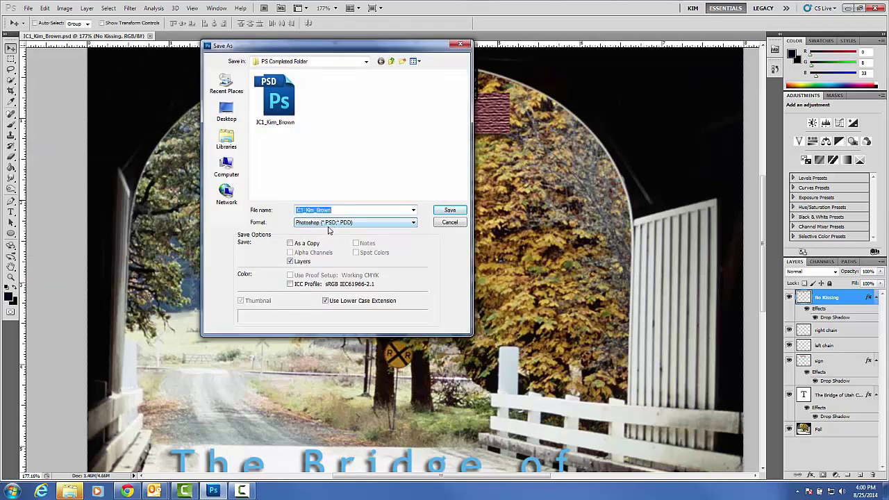
left_click(413, 225)
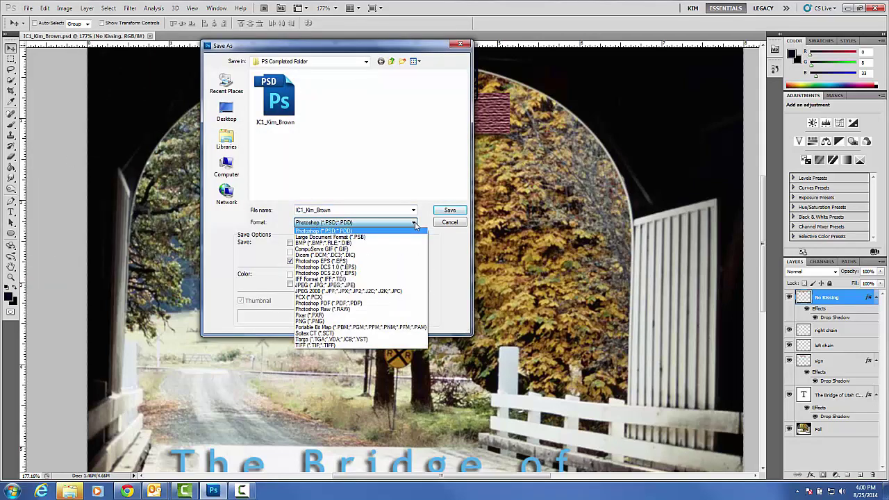
left_click(396, 286)
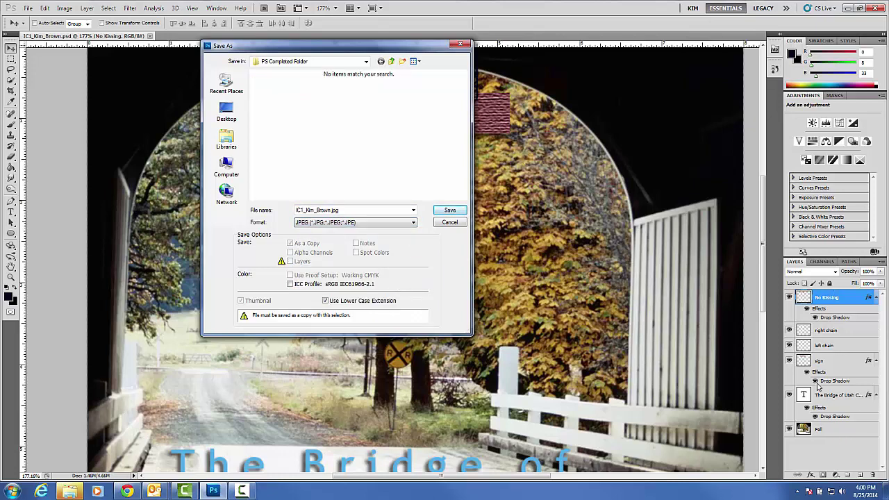
left_click(449, 210)
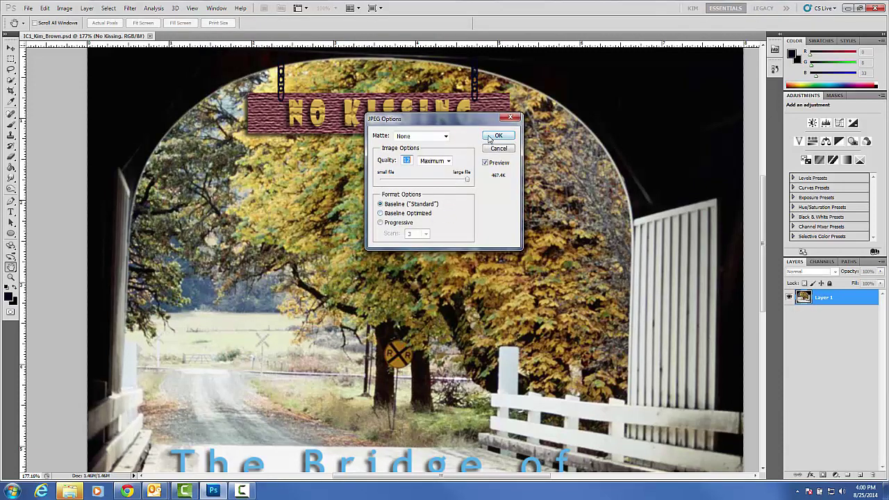
left_click(497, 137)
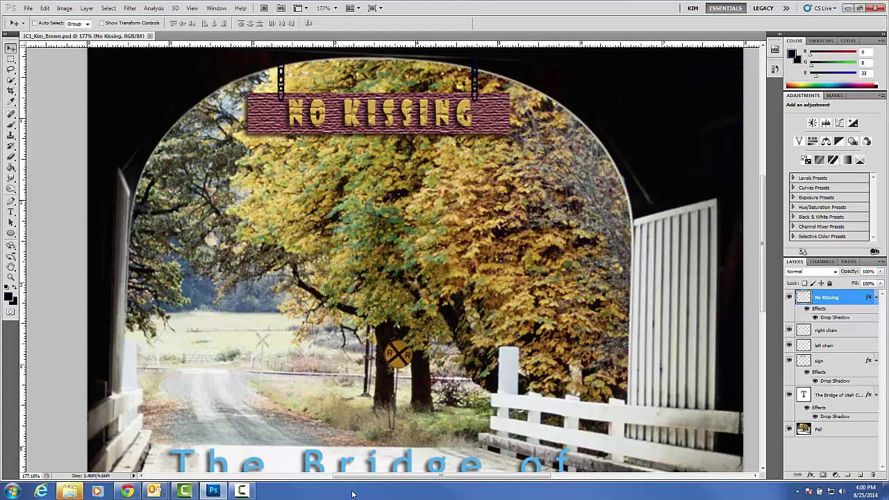
mouse_move(246, 491)
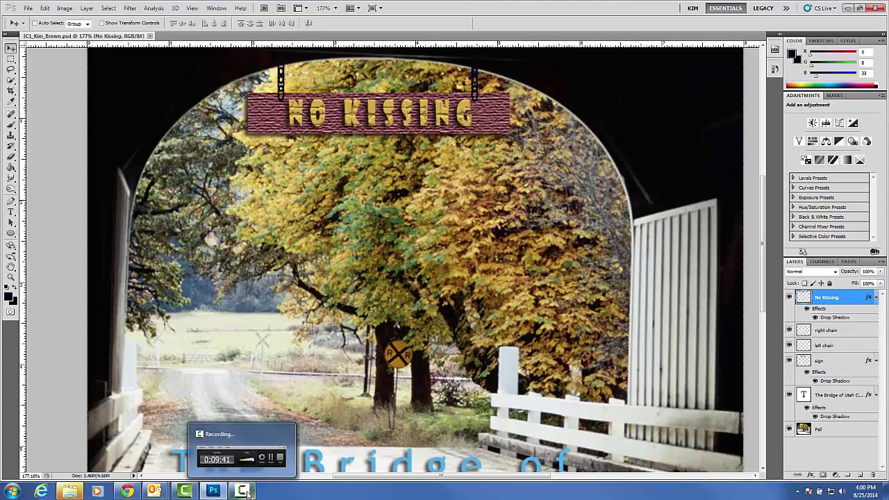